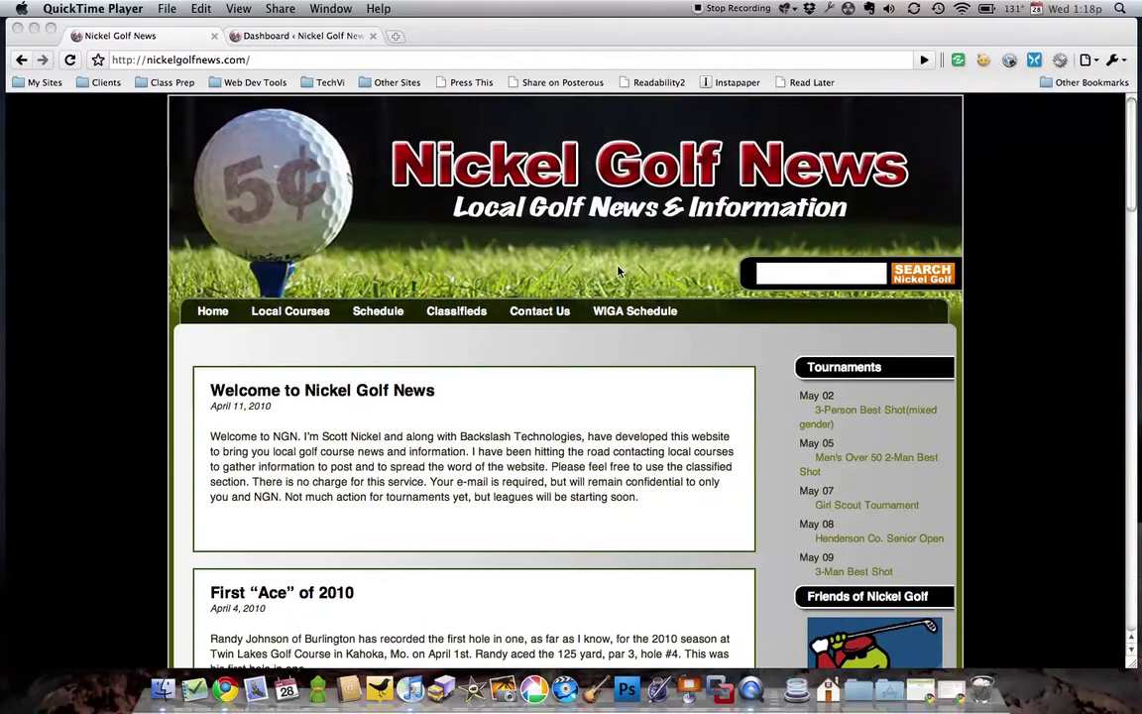
Scroll the Nickel Golf News home page down to the April 25, 2010 Twin Lakes C.C. results post.
scroll(619, 269, down, 15)
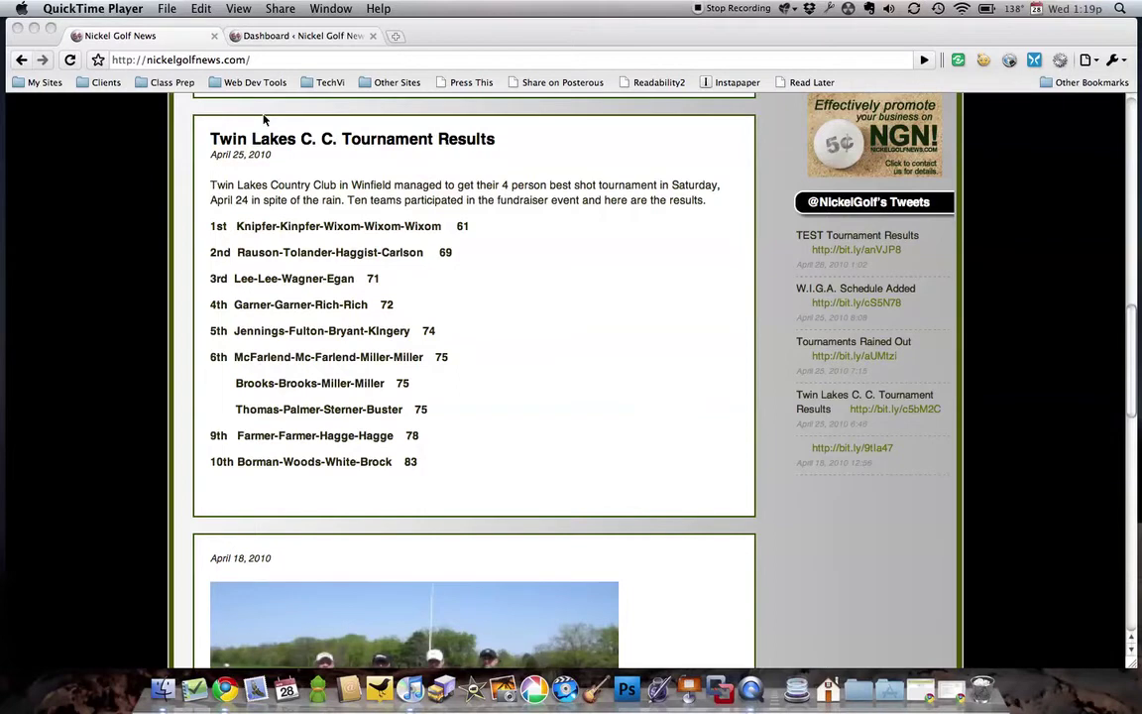
Go from the site's Dashboard through Posts to the WP-Table Reloaded List of Tables.
click(289, 38)
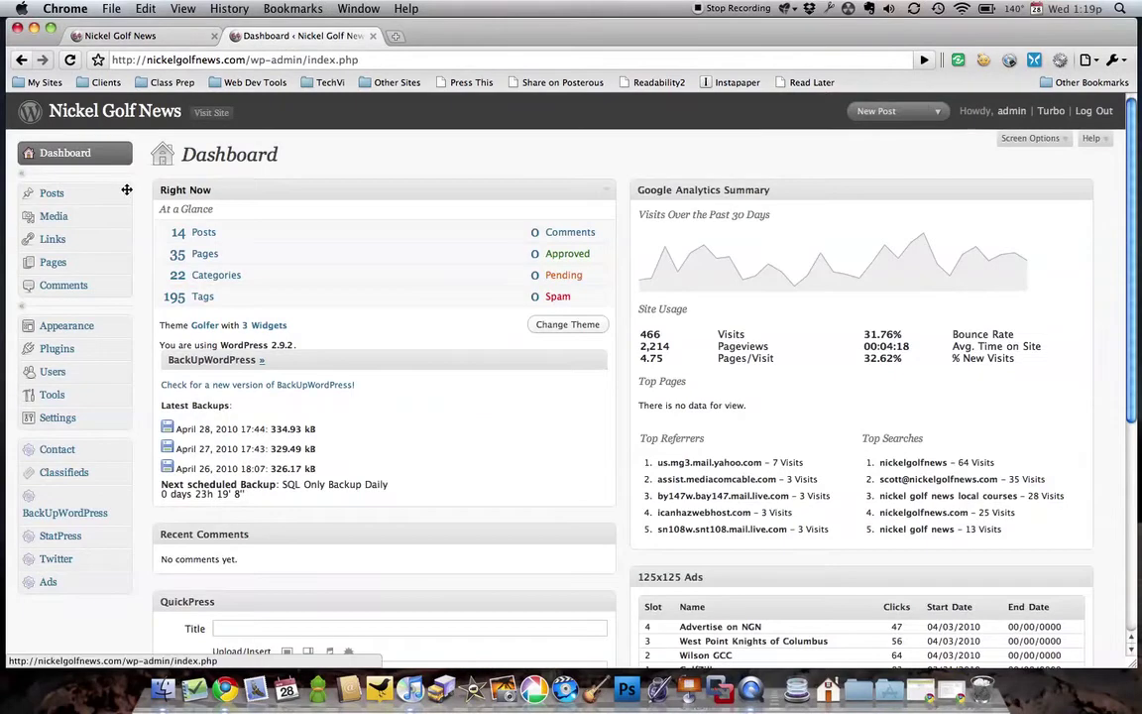
click(62, 198)
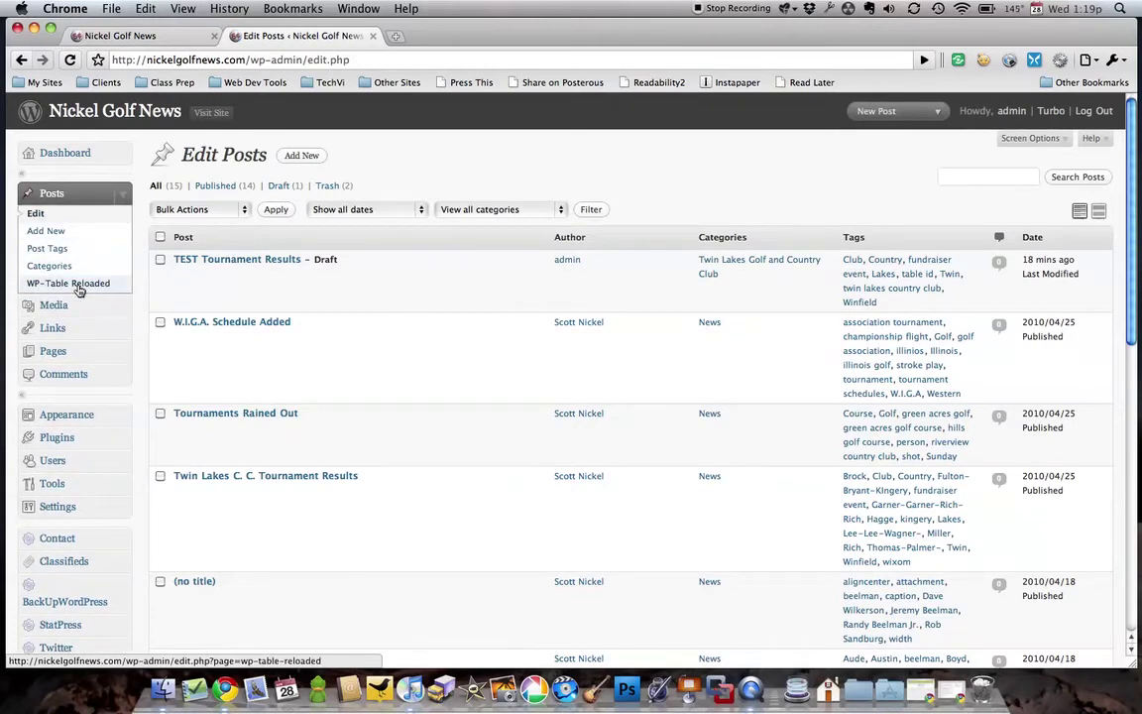
click(79, 284)
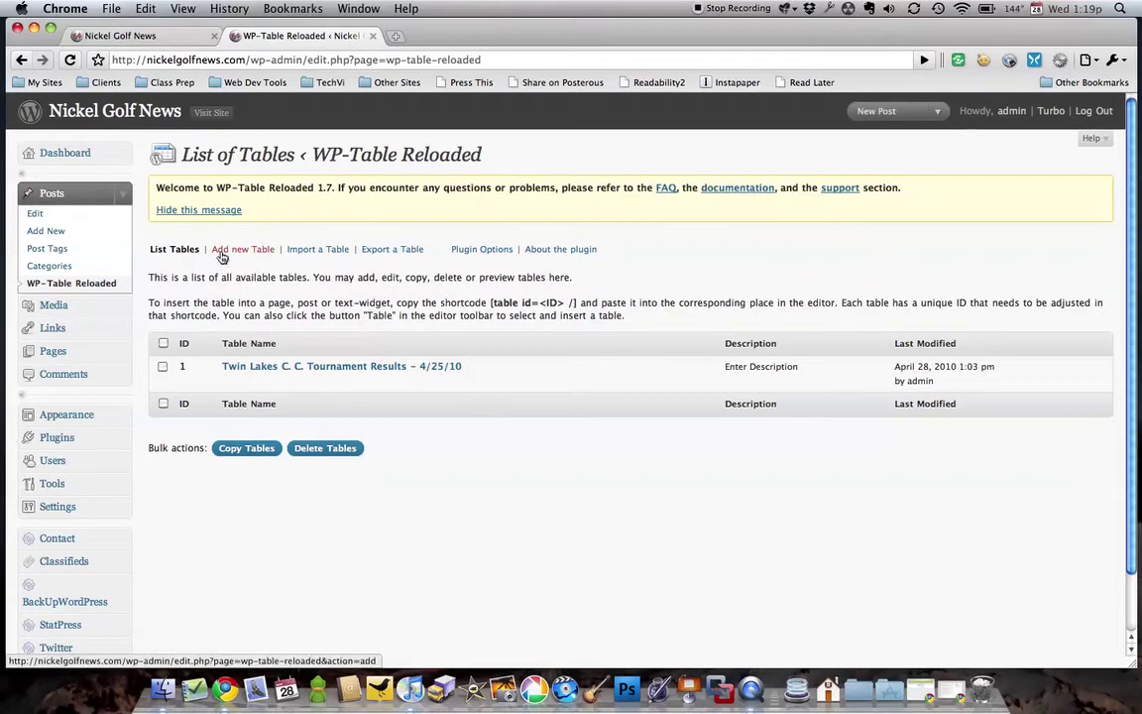
Start a new table named 'Tournament Results - Sample Tournament, Sheaffer - 4/28/10'.
click(224, 251)
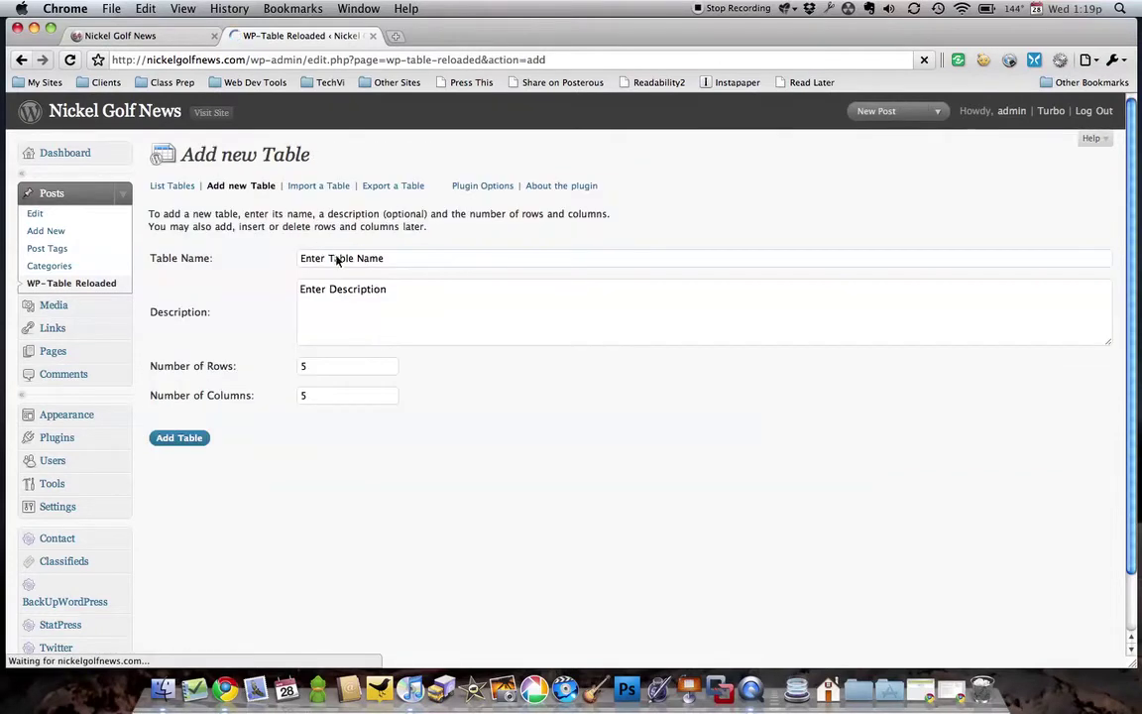
click(308, 258)
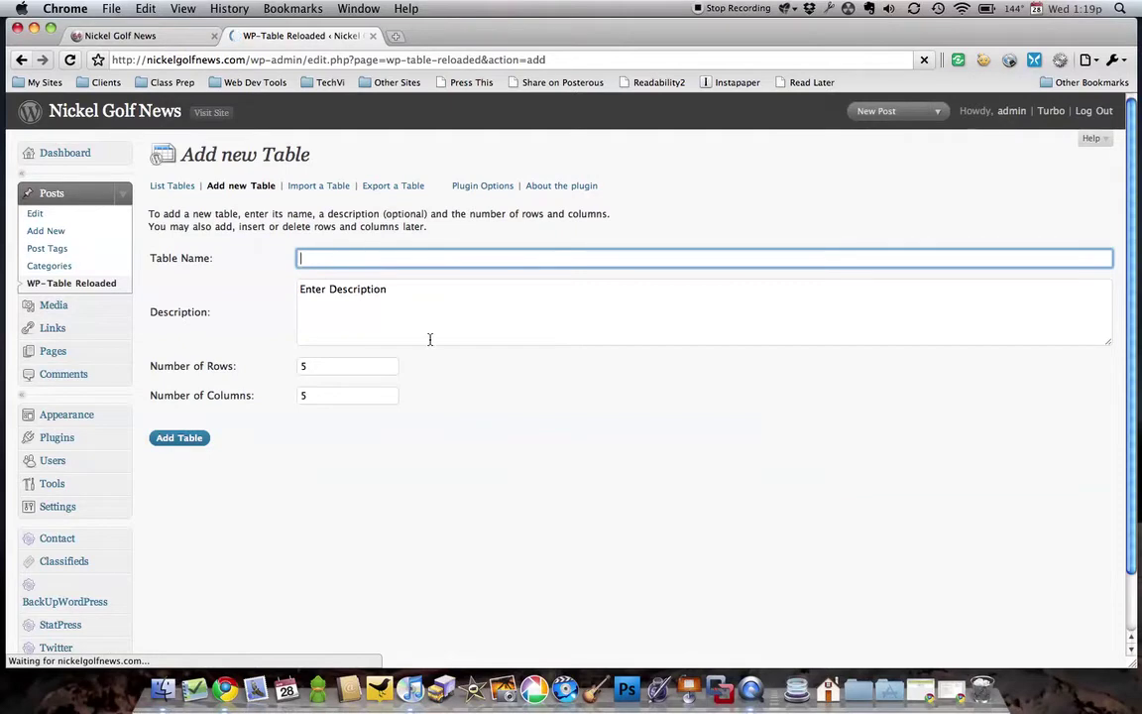
text(Tournam)
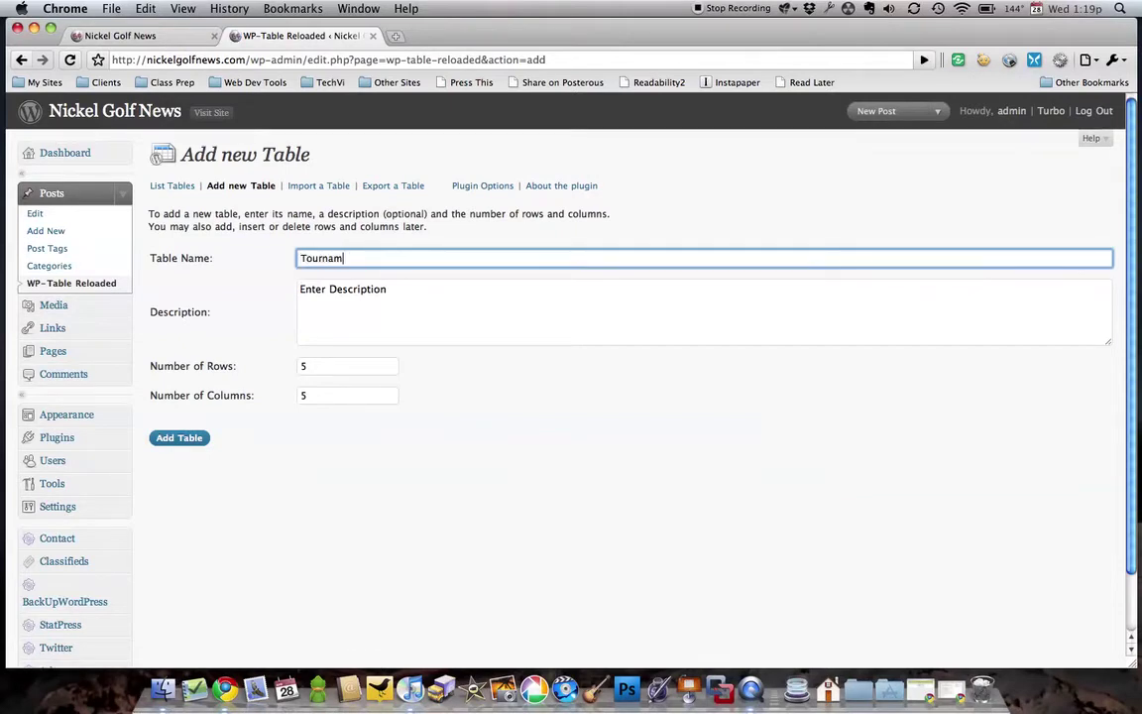
text(ent Results)
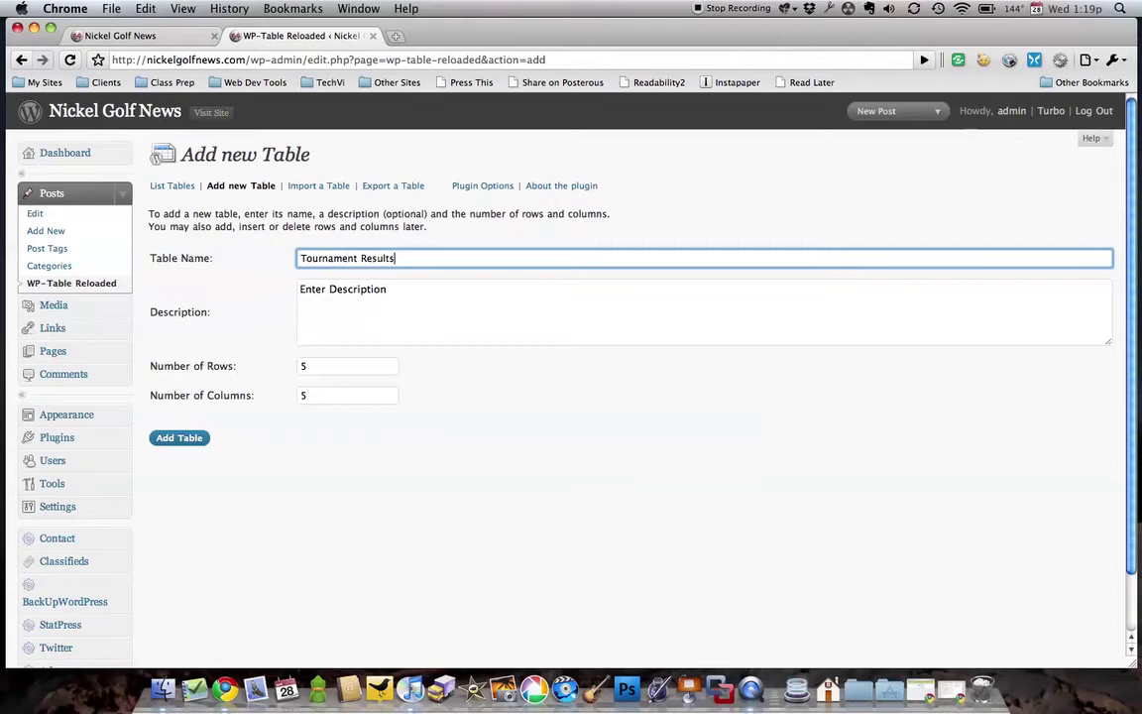
text( - Sample Tournament, Shea)
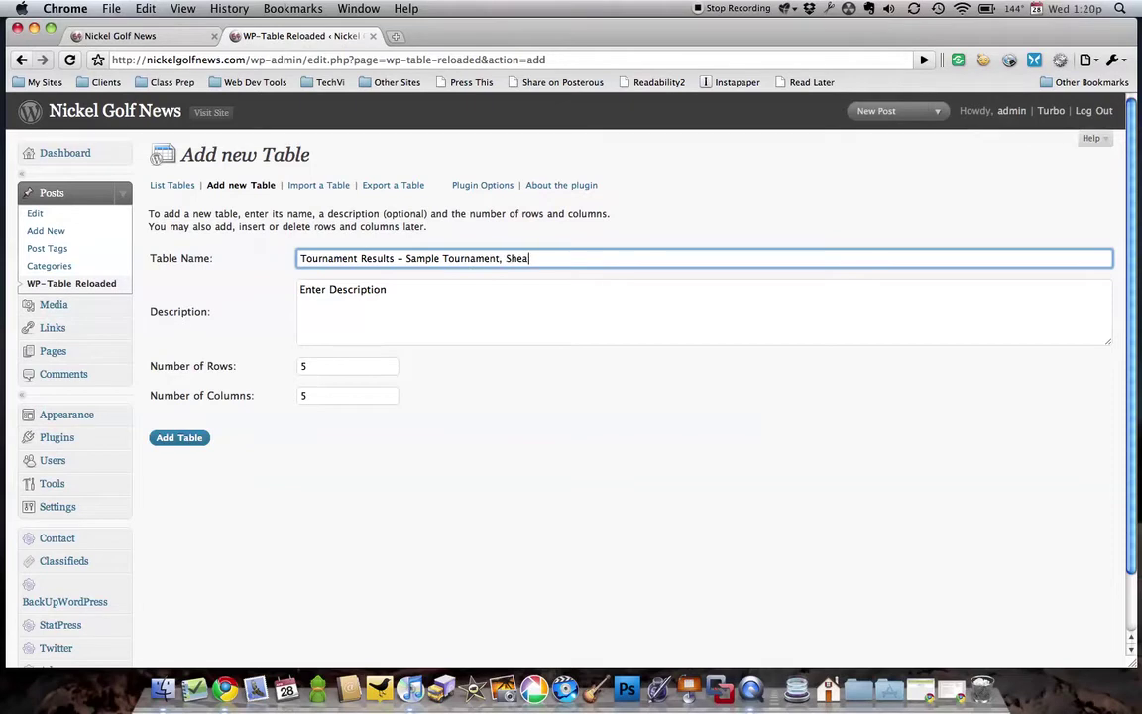
text(ffer)
text(- 4)
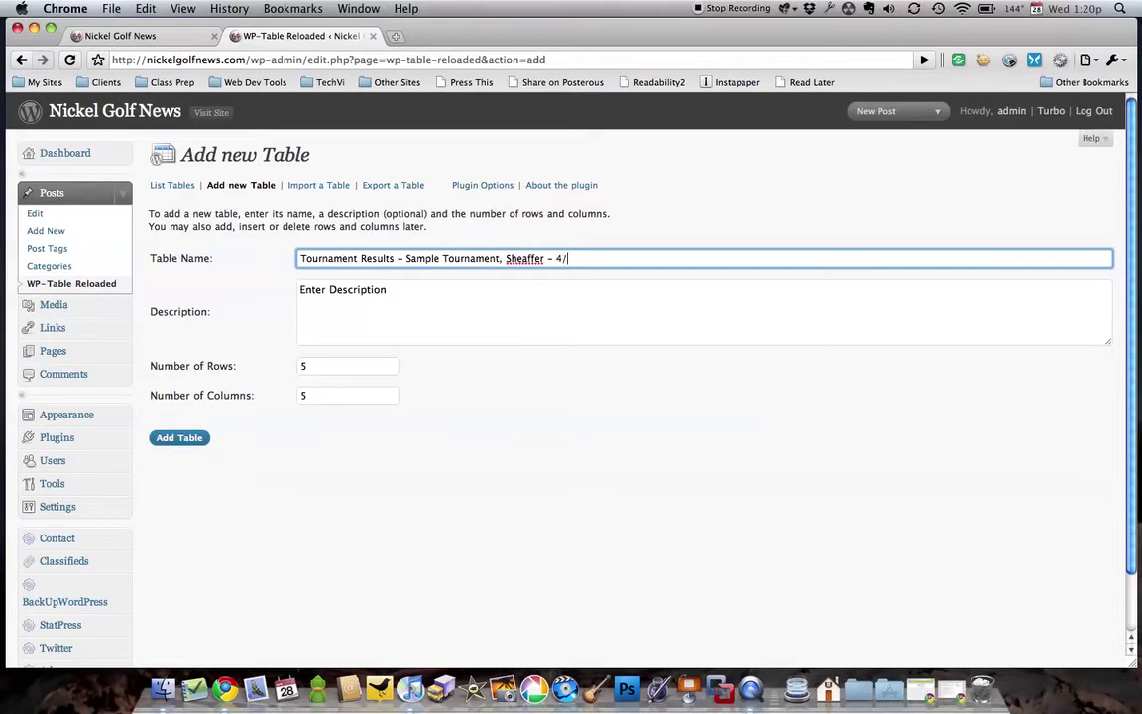
text(/28)
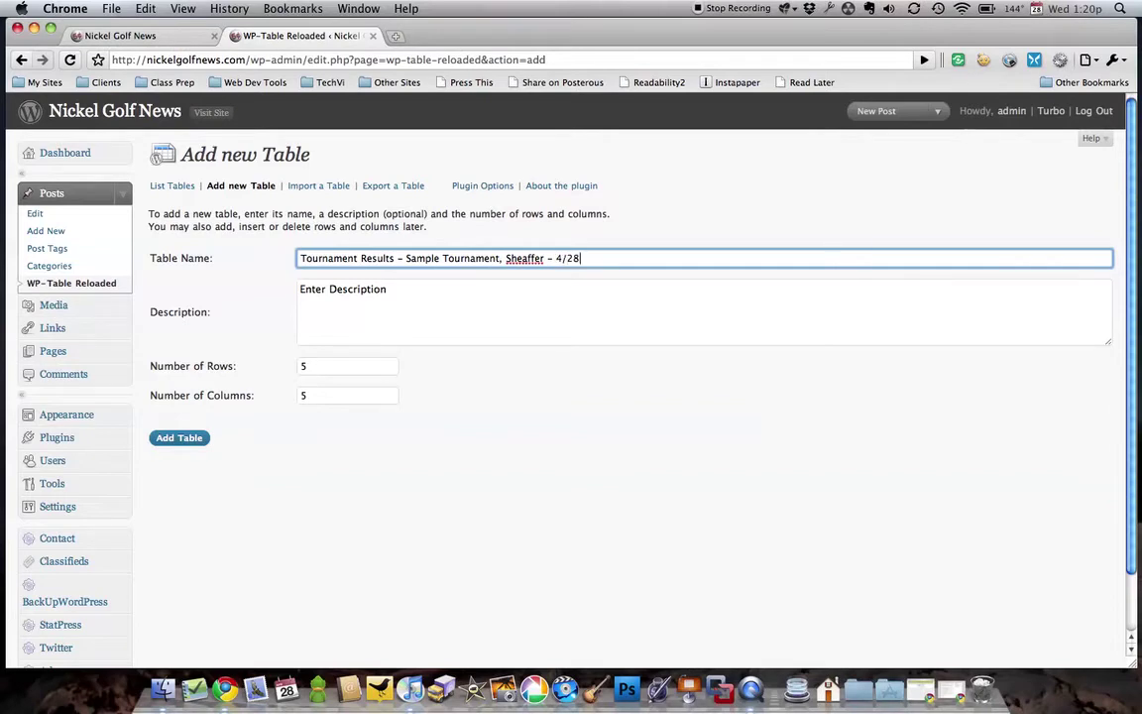
text(/10)
Set the new table's size to 10 rows and 3 columns.
click(333, 368)
key(Tab)
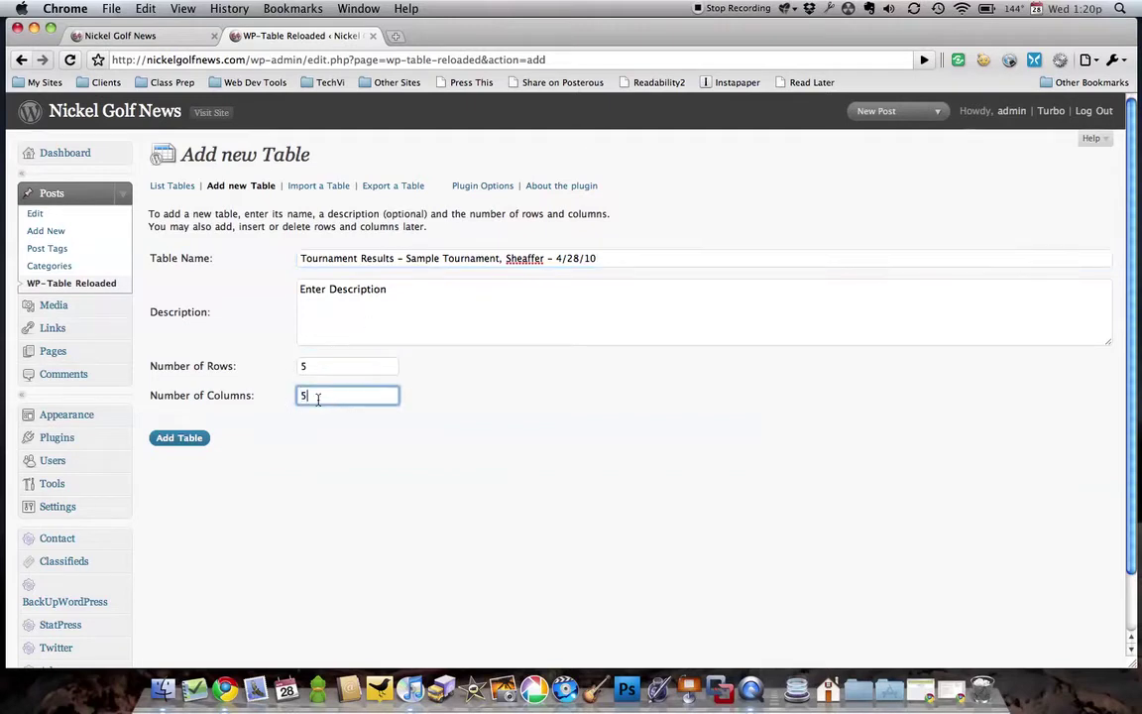
key(shift+Tab)
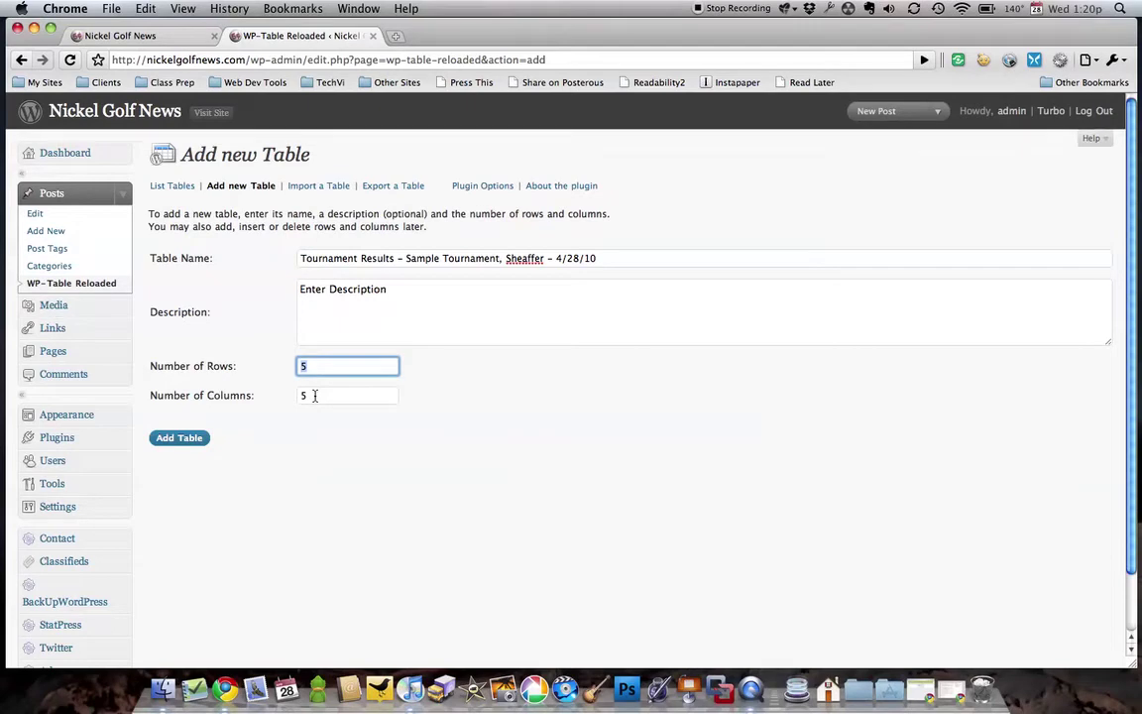
key(Tab)
text(3)
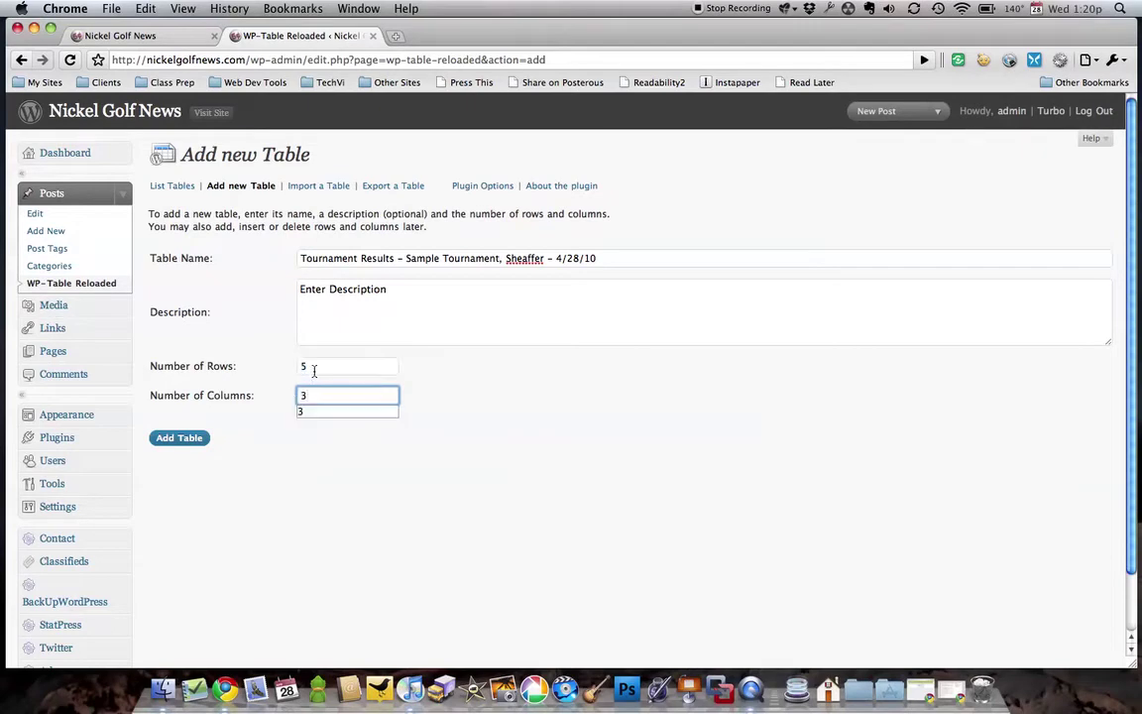
double_click(316, 367)
text(10)
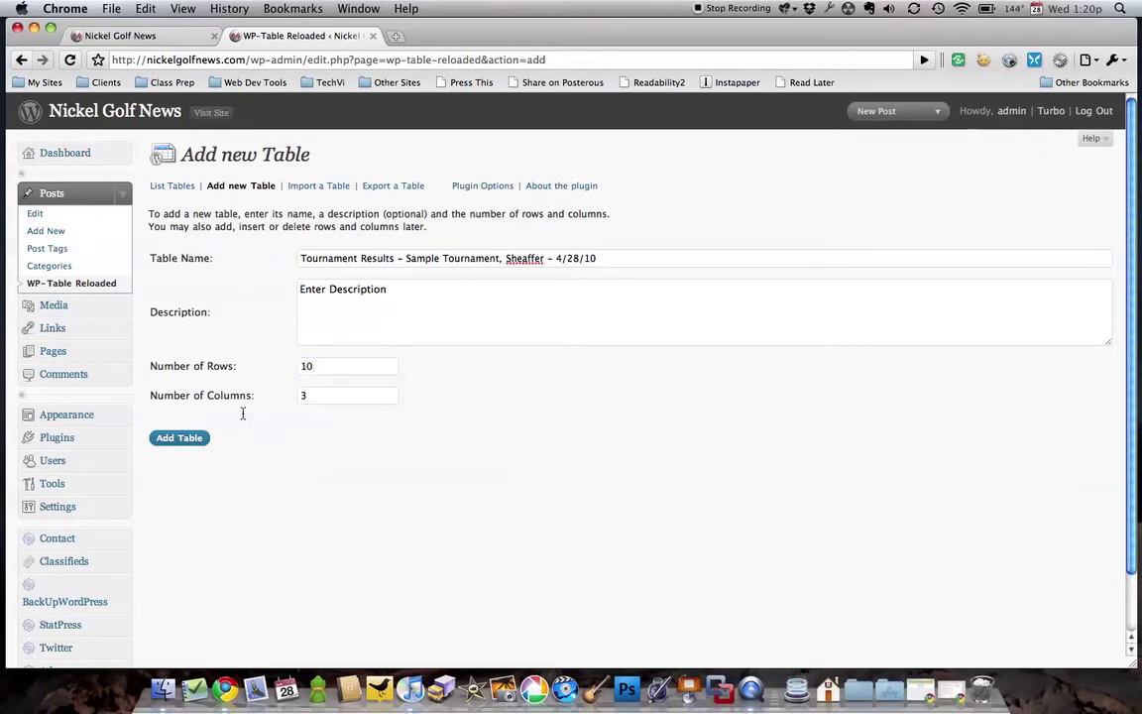
Create the table and fill row 1 with place 1, the first team's name, and score 72.
click(188, 440)
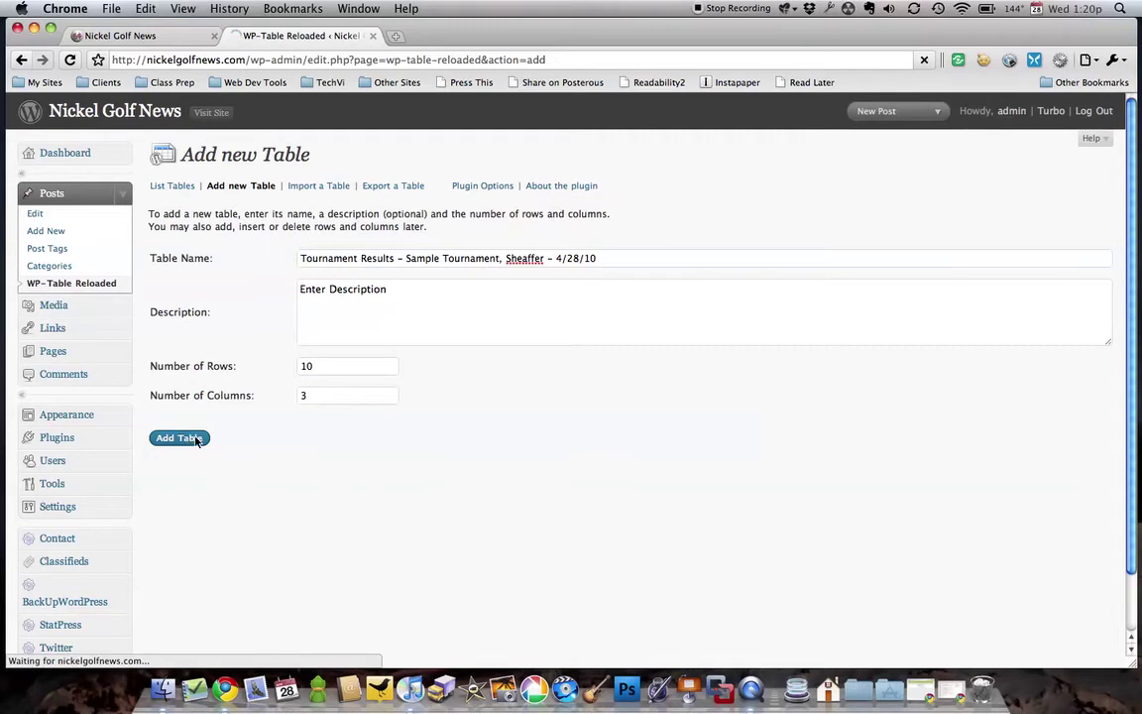
scroll(396, 397, down, 3)
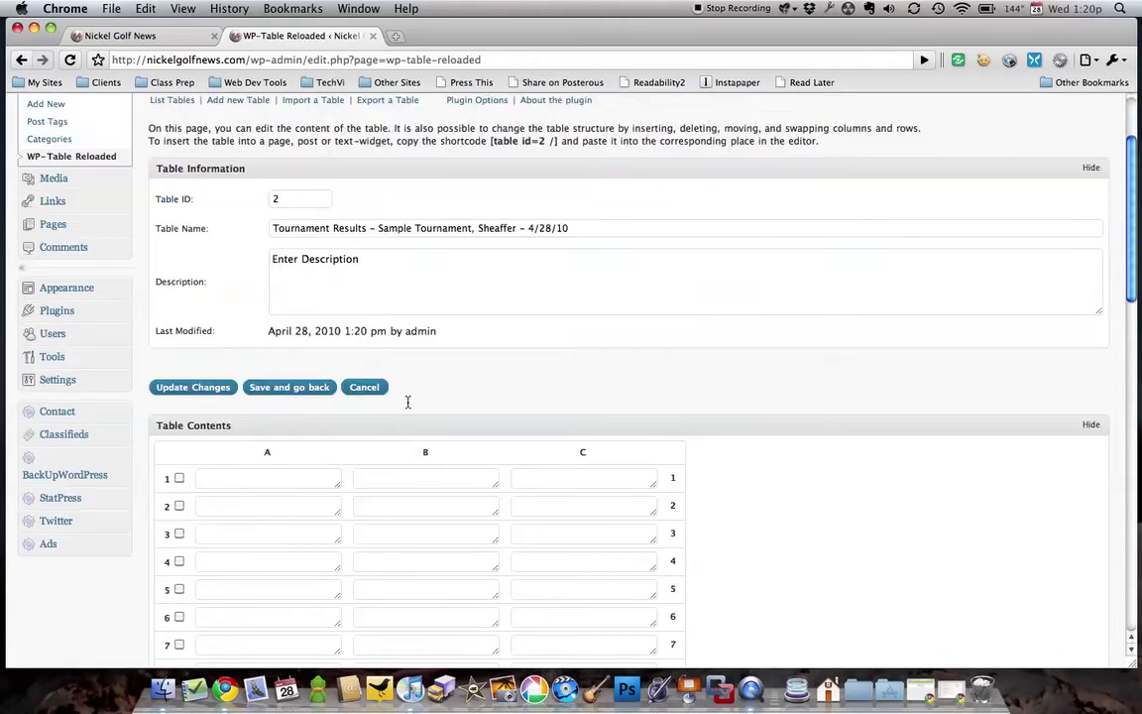
scroll(416, 376, down, 3)
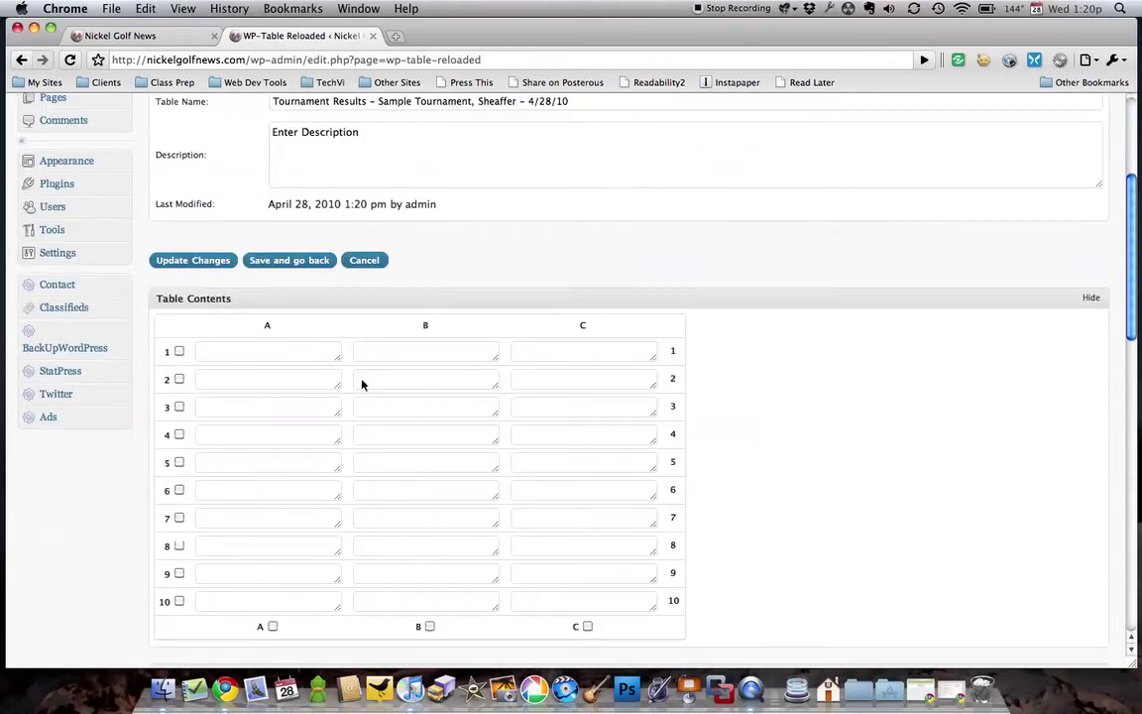
click(288, 354)
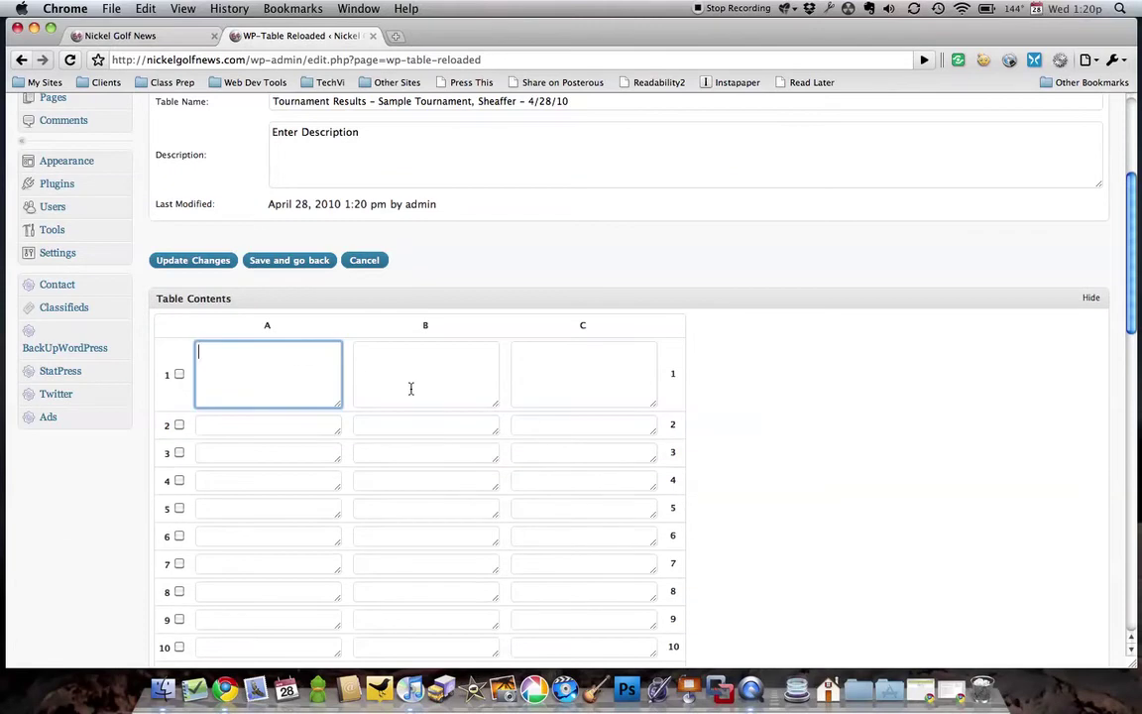
text(1)
click(417, 375)
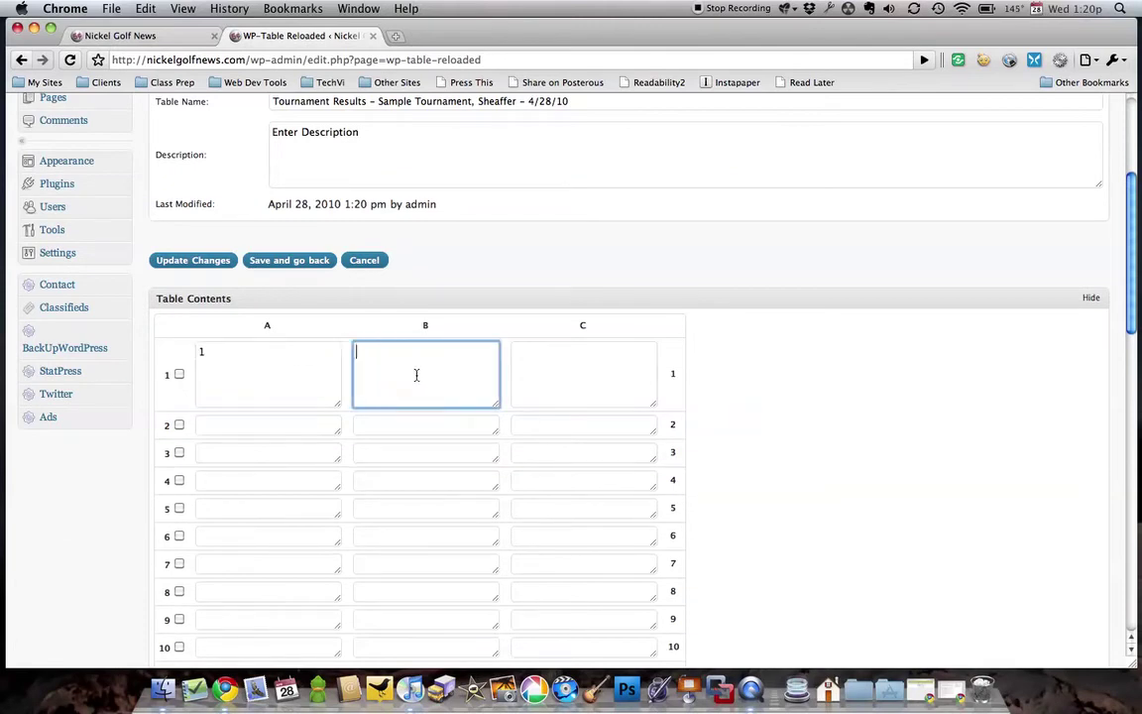
text(Harter)
click(556, 384)
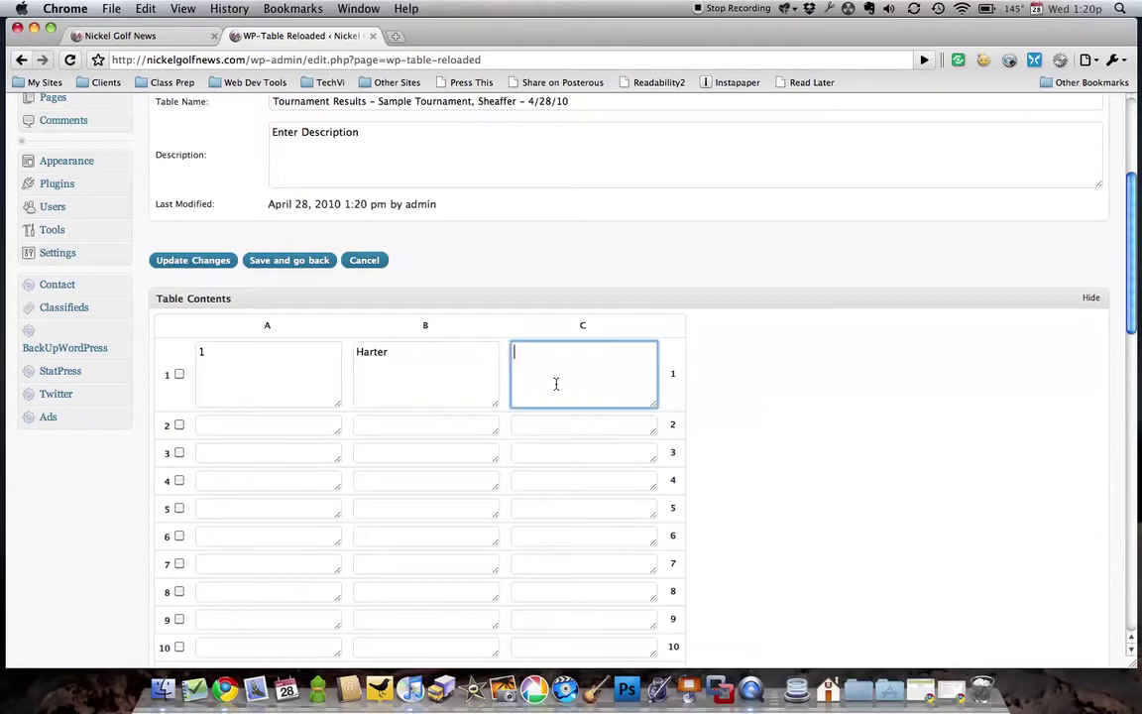
text(72)
Fill row 2 with place 2, the second team's name, and score 83.
click(214, 428)
text(2)
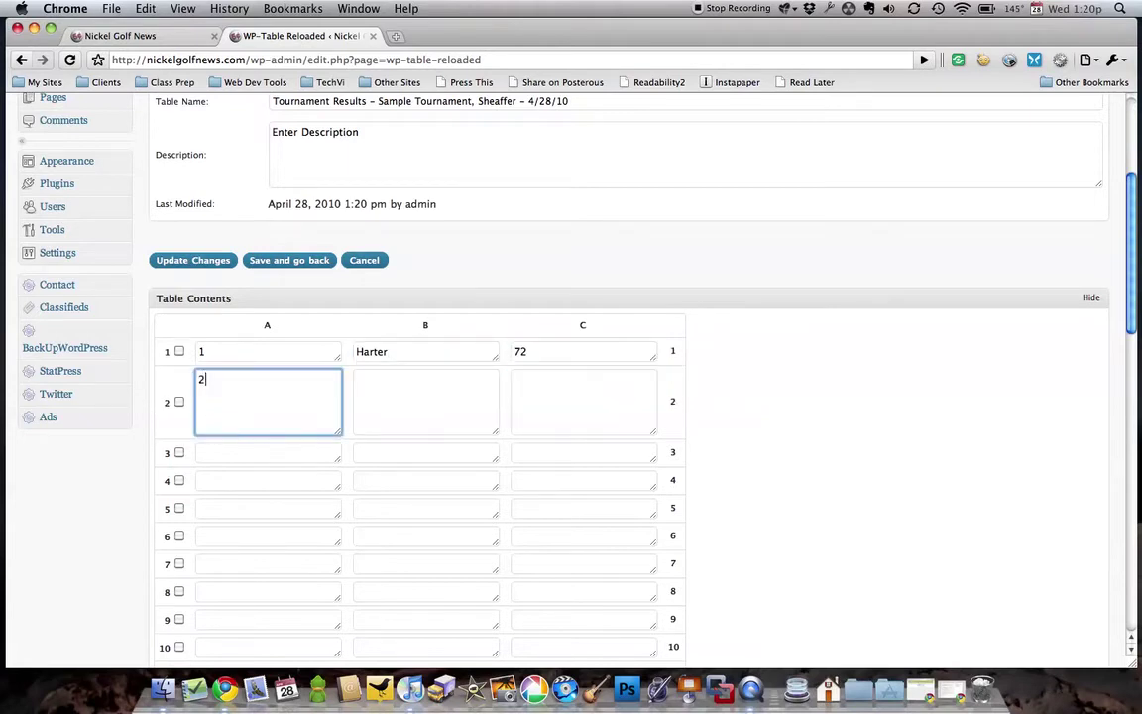
click(439, 415)
text(Smith)
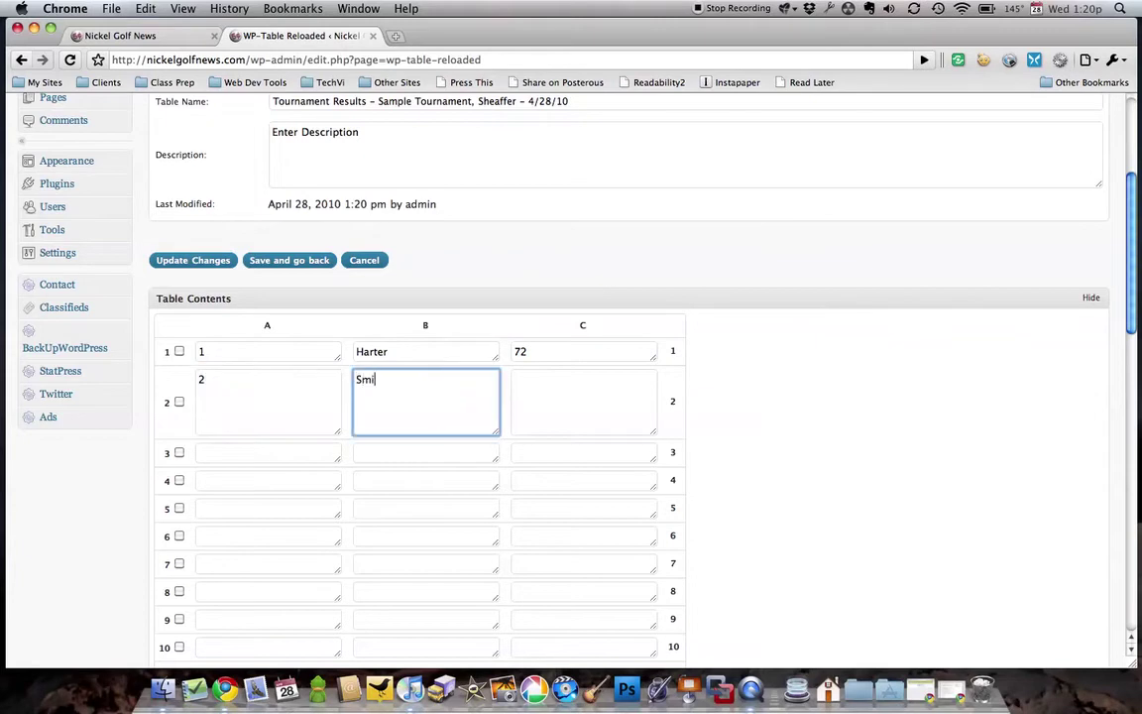
click(559, 400)
text(83)
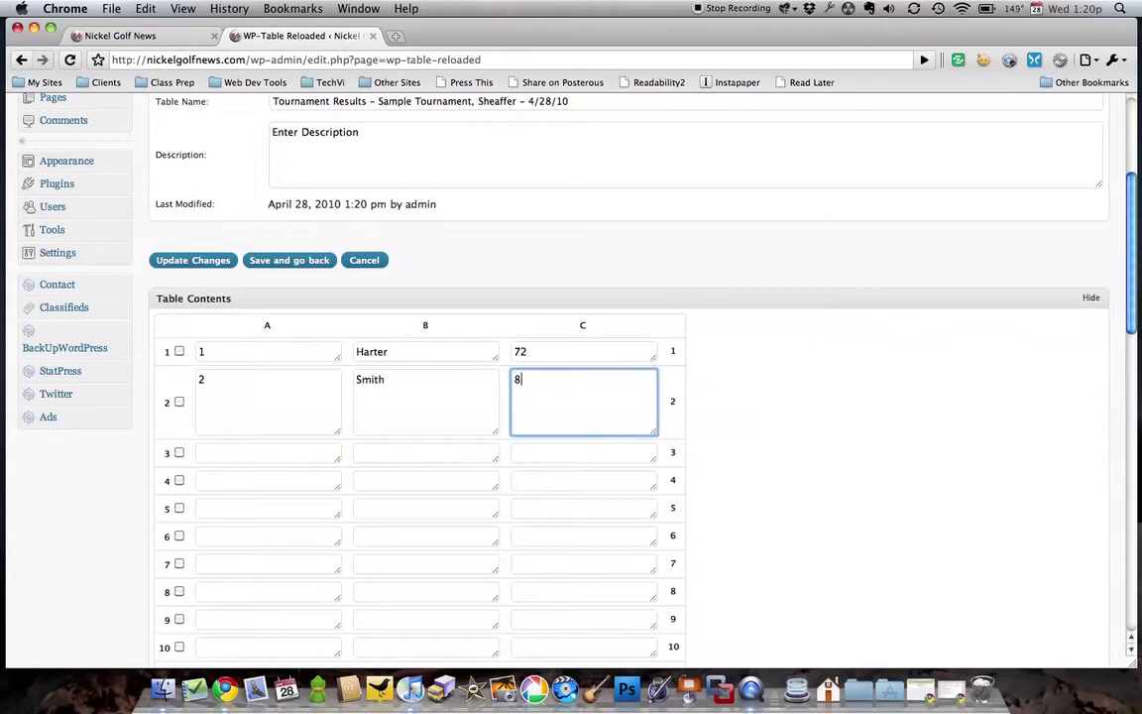
click(861, 420)
Scroll past Data Manipulation to the Table Styling Options and DataTables JavaScript Features sections.
scroll(664, 451, down, 3)
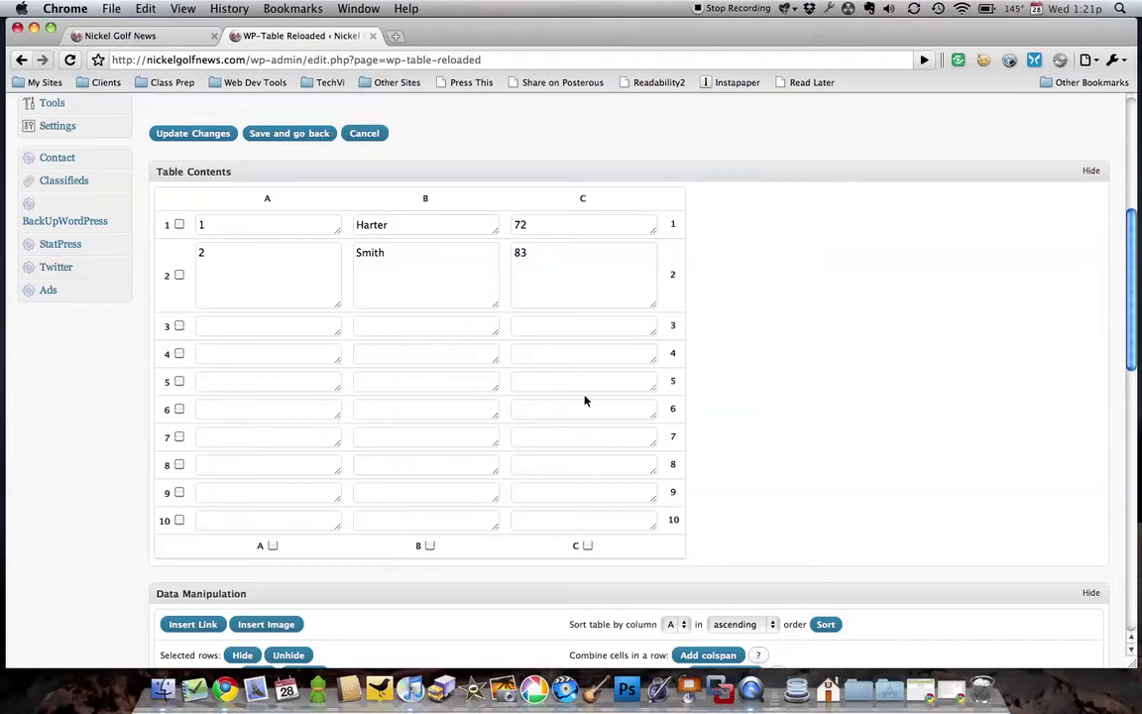
scroll(584, 398, down, 3)
scroll(584, 399, down, 5)
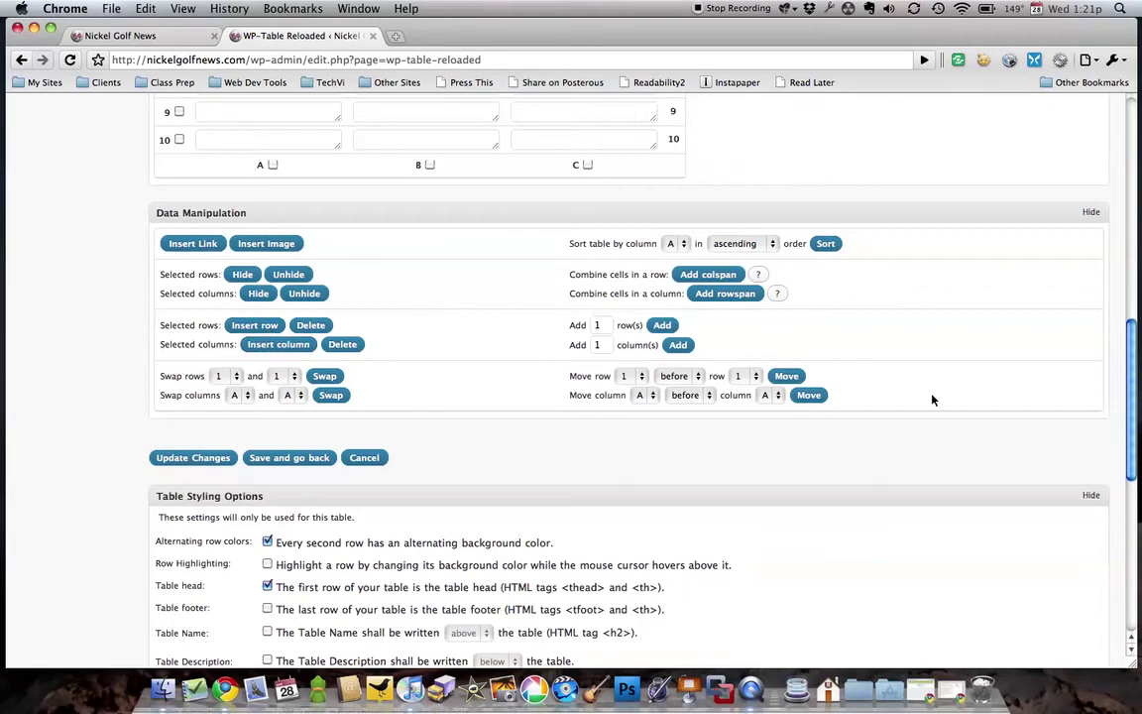
scroll(1121, 416, down, 5)
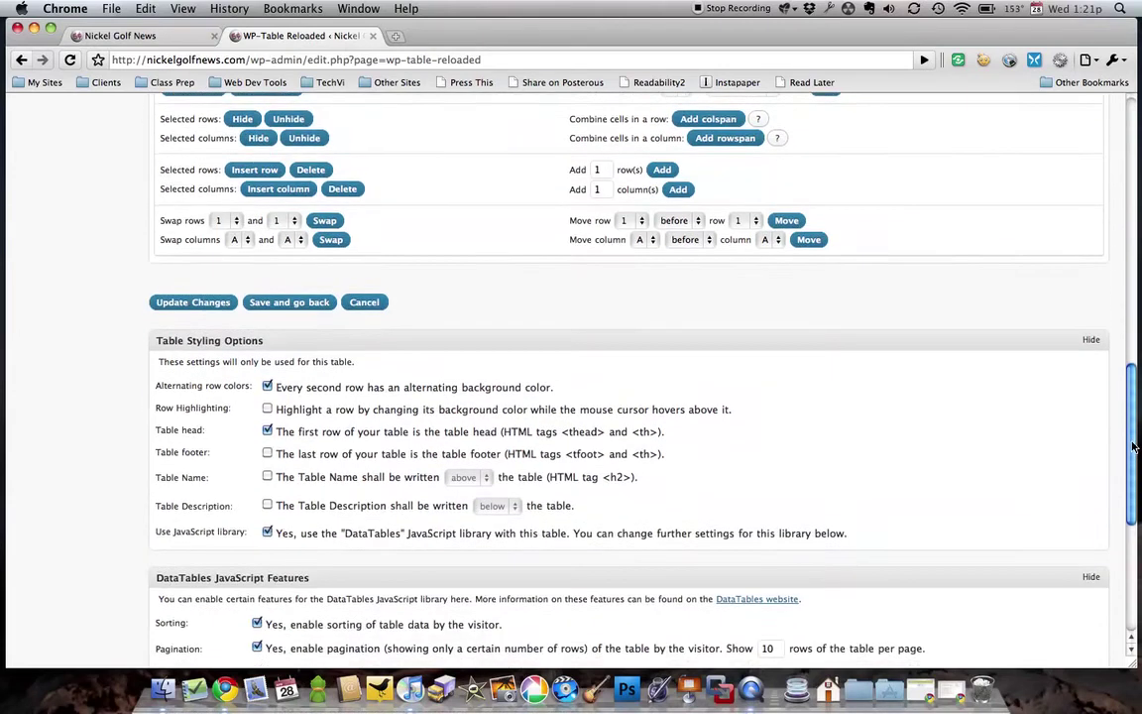
scroll(1133, 483, down, 3)
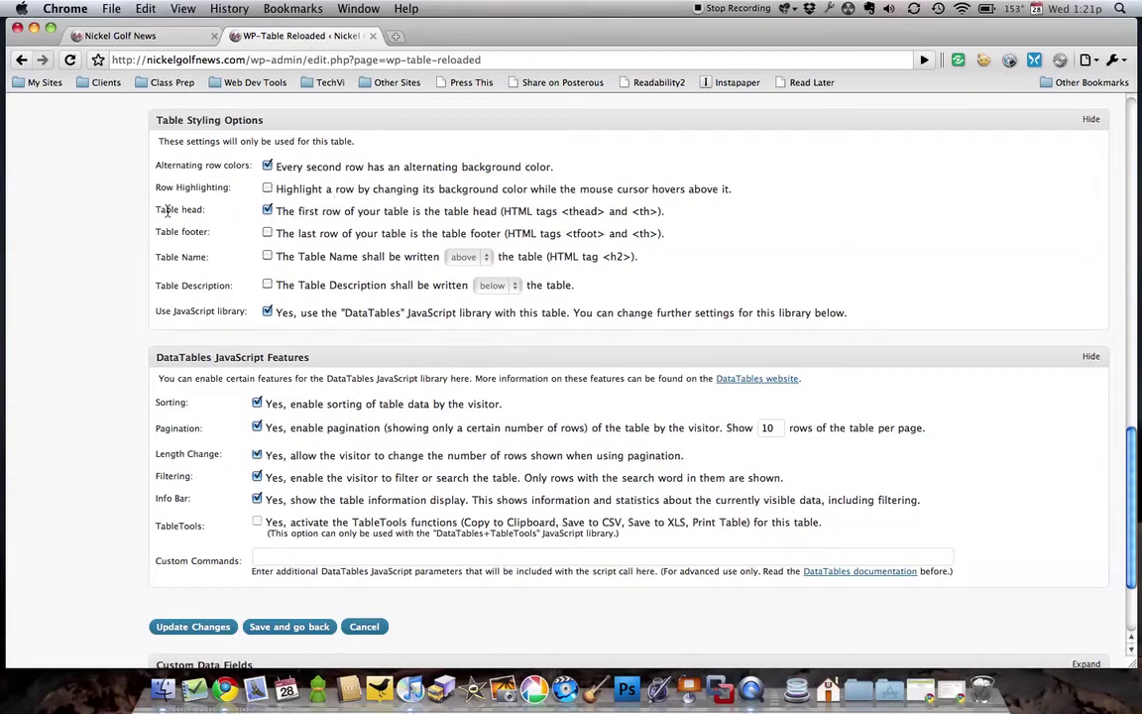
Turn off Table head, enable Row Highlighting, and save the table back to the list.
drag(141, 209, 203, 210)
click(267, 210)
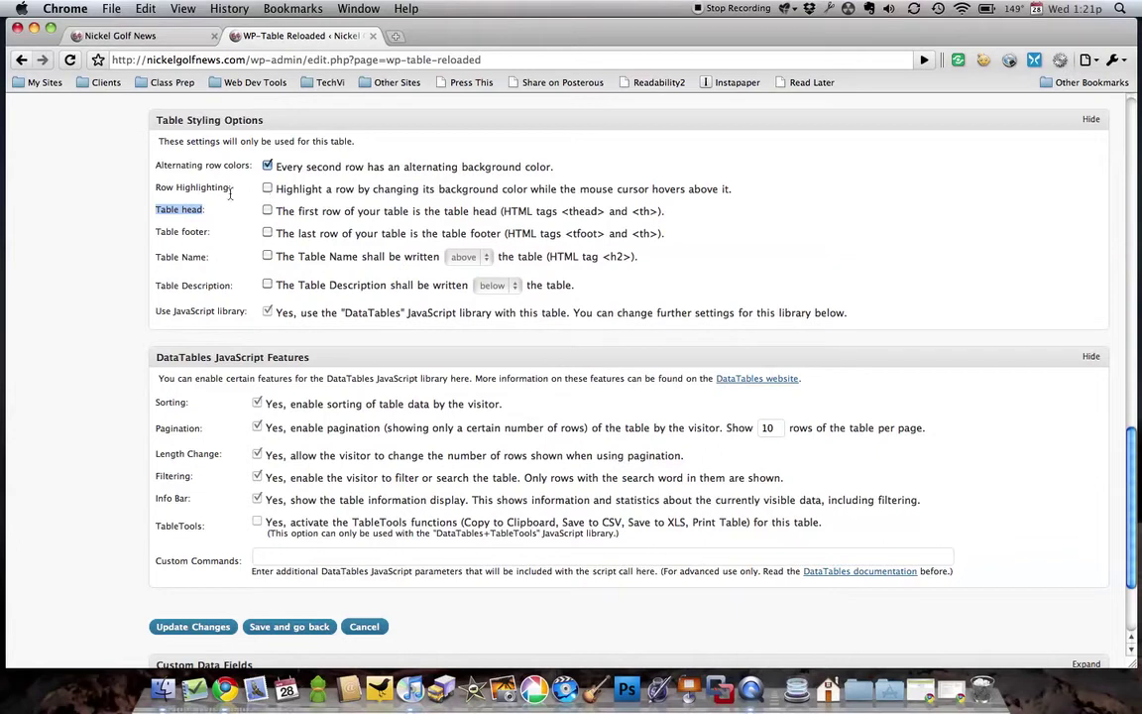
click(266, 189)
scroll(472, 479, down, 3)
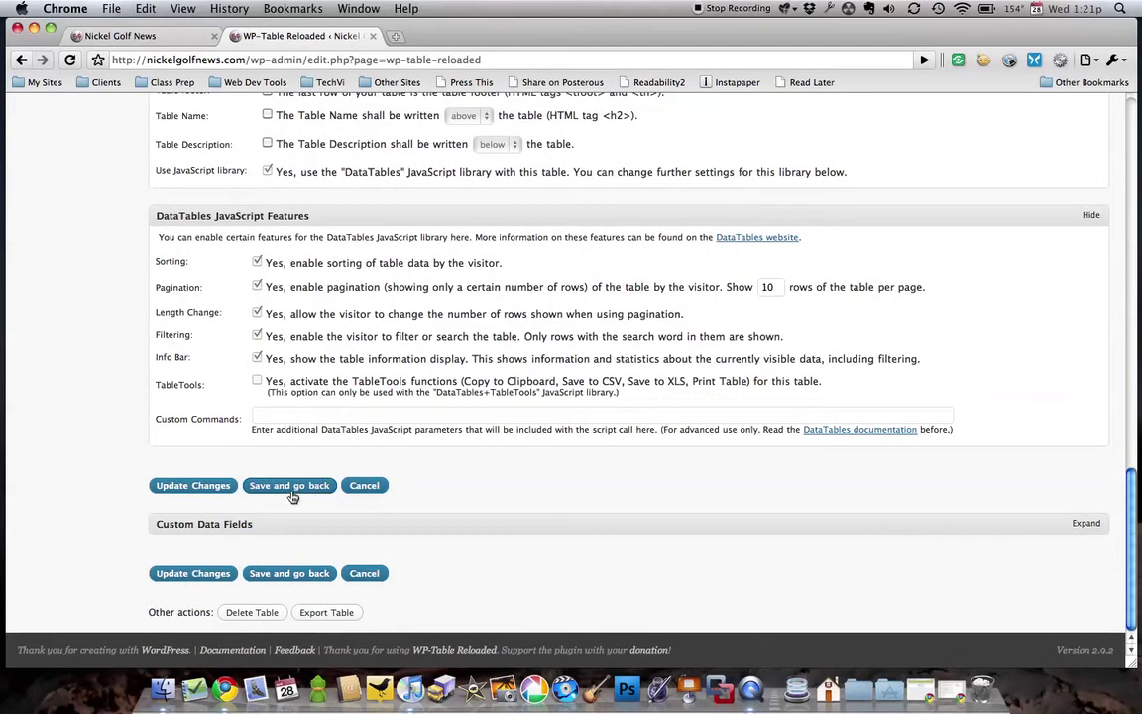
click(297, 486)
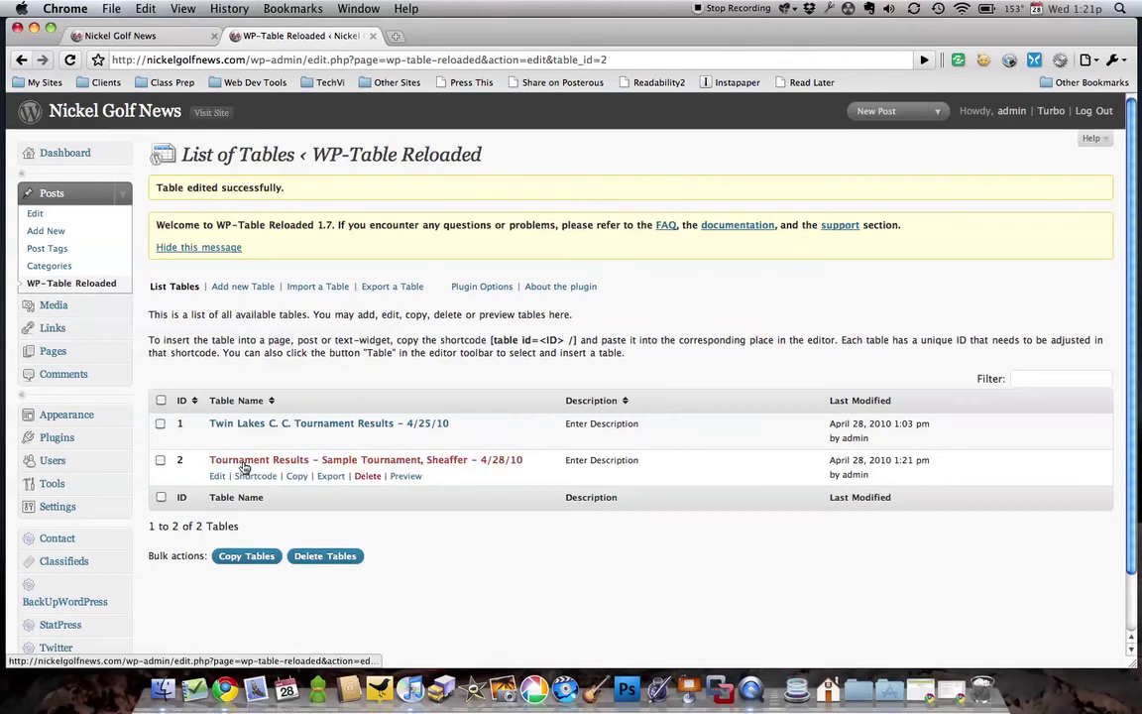
Reopen table 2, the Sample Tournament, Sheaffer table, and save it again unchanged.
click(218, 477)
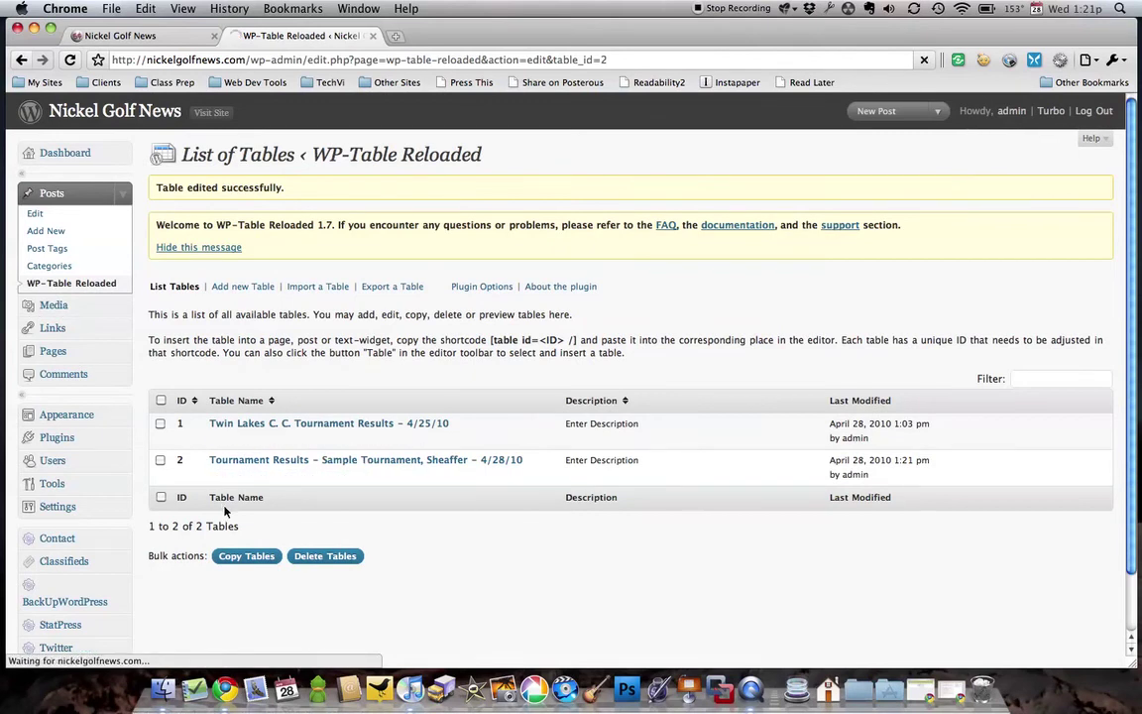
scroll(446, 465, down, 5)
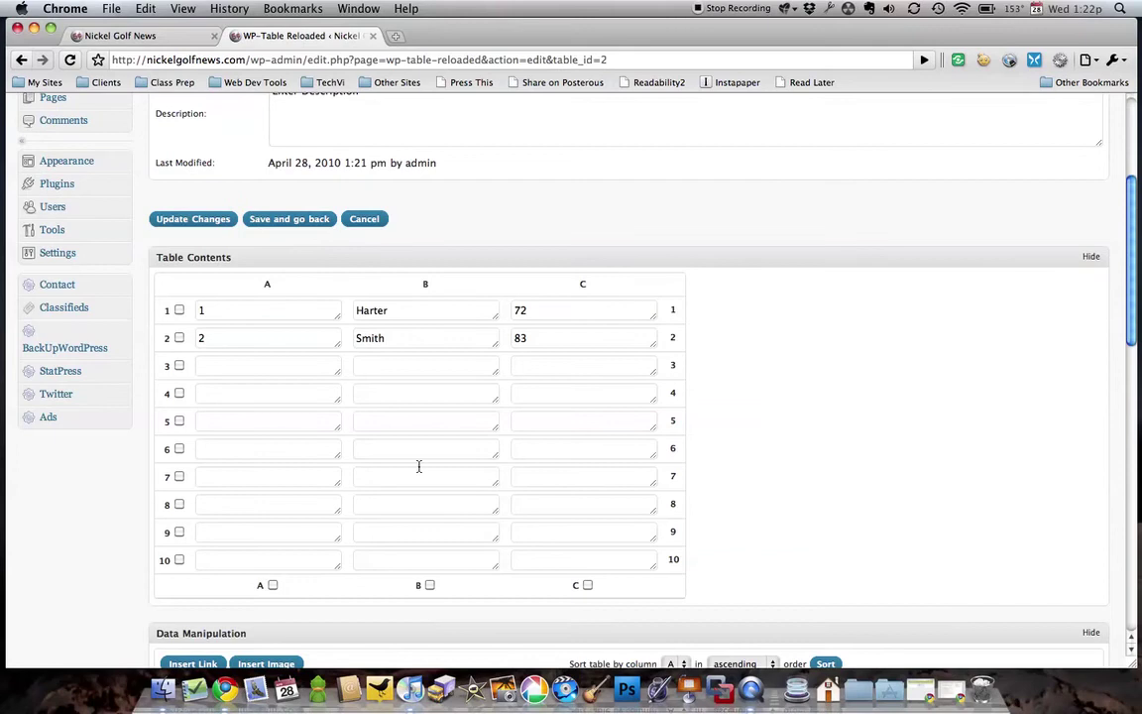
click(282, 219)
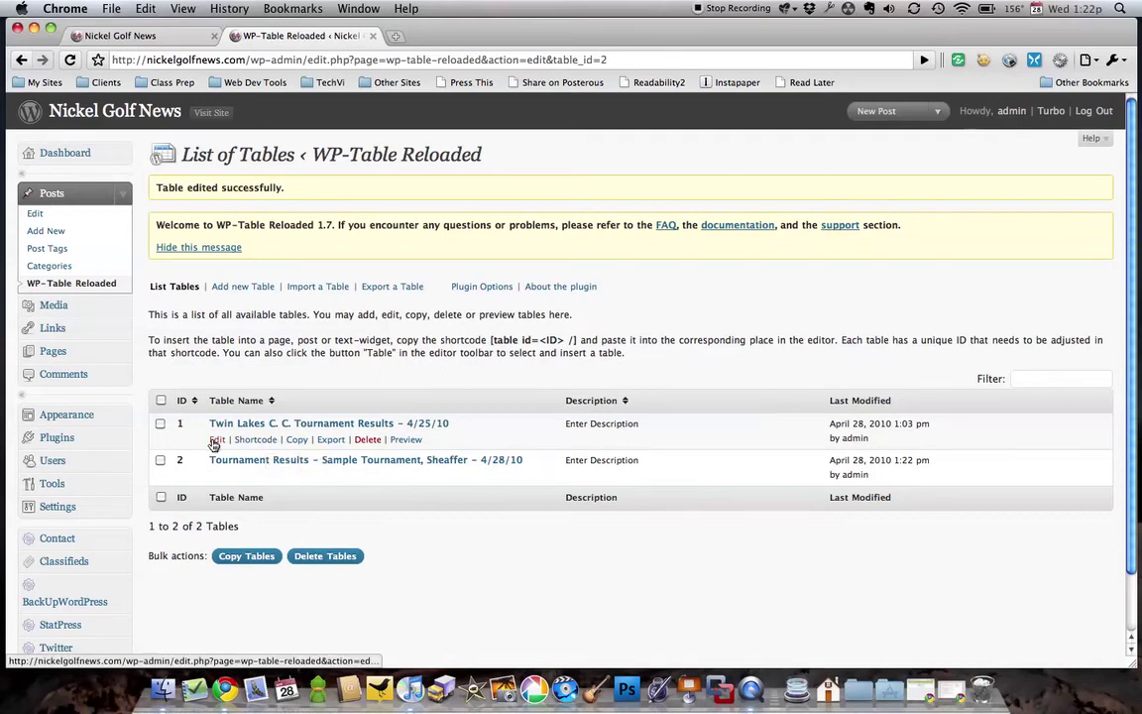
Open table 1, compare it with the published Twin Lakes post, then save it.
click(214, 443)
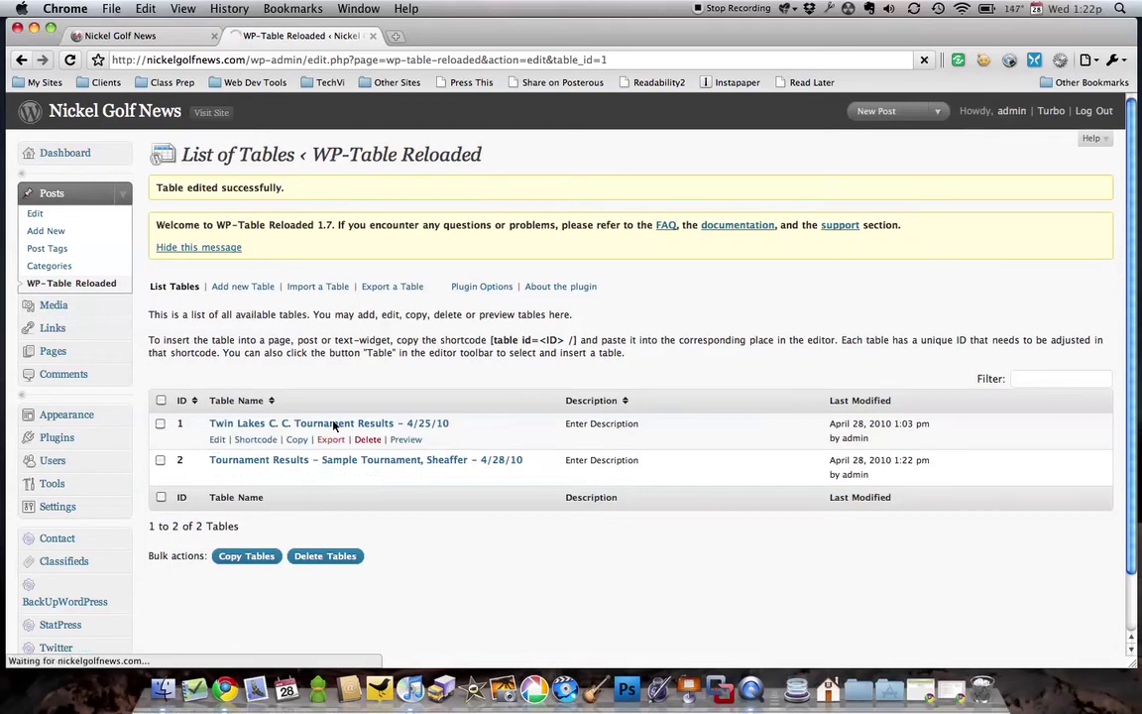
scroll(442, 357, down, 5)
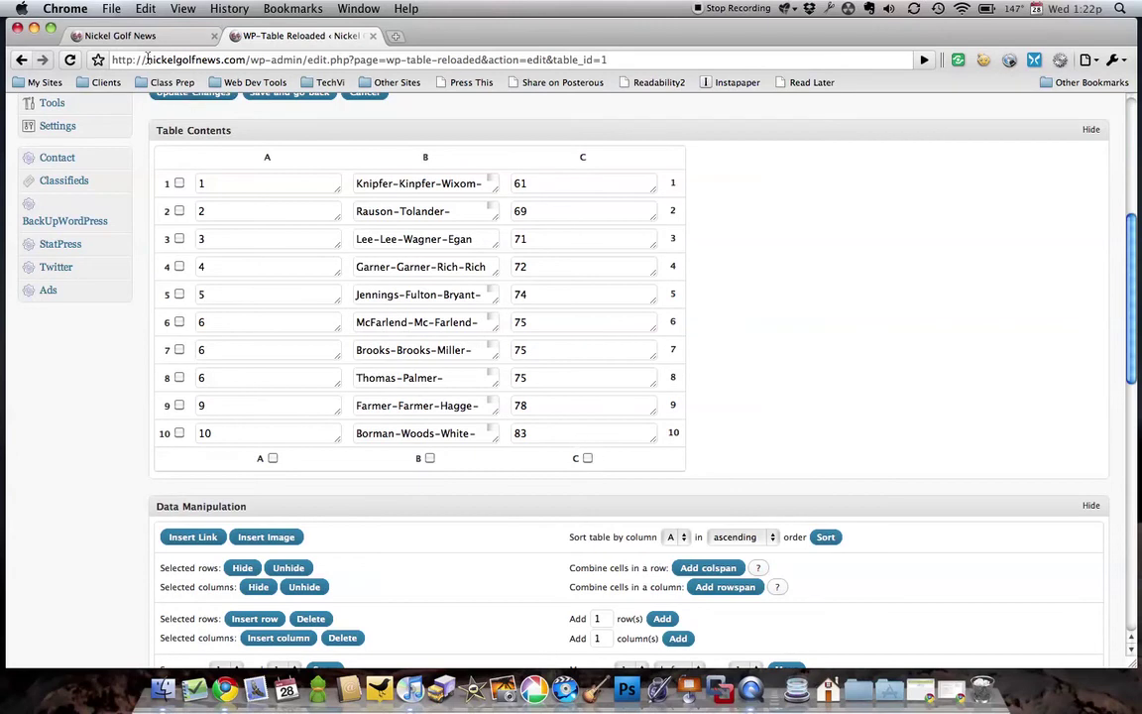
click(119, 35)
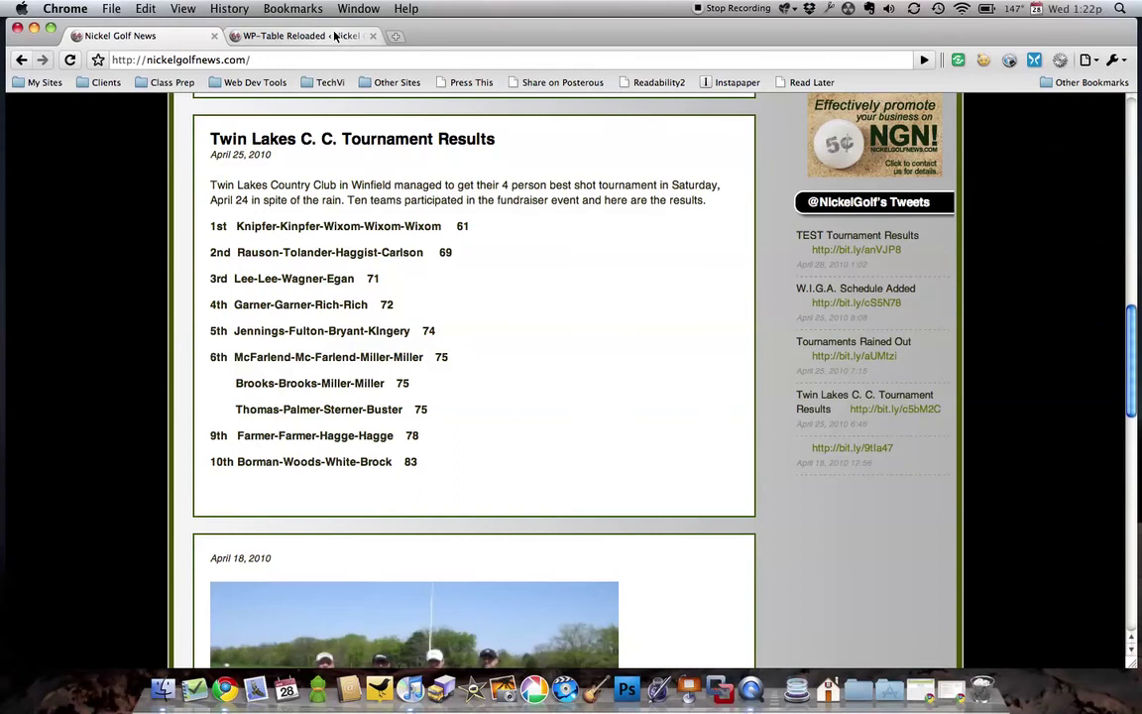
click(297, 35)
scroll(572, 379, up, 5)
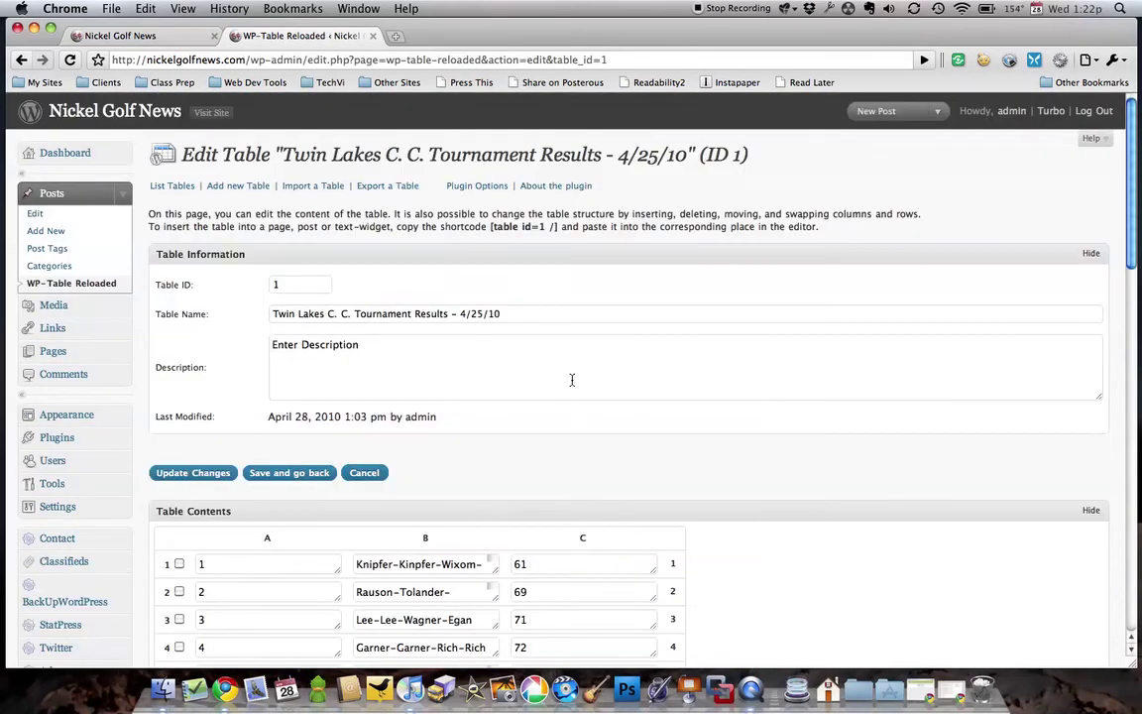
click(286, 474)
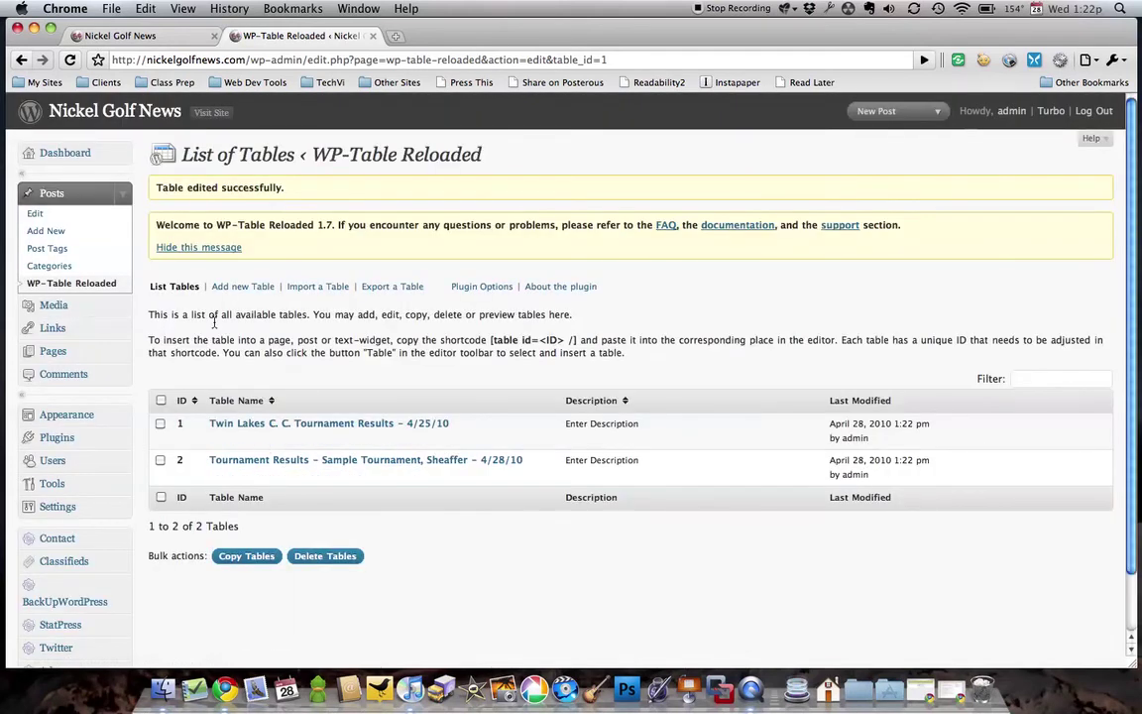
Create a new post titled 'TEST - Tournament Results, 4.25-10' with intro 'Test about the tournament....'.
click(877, 111)
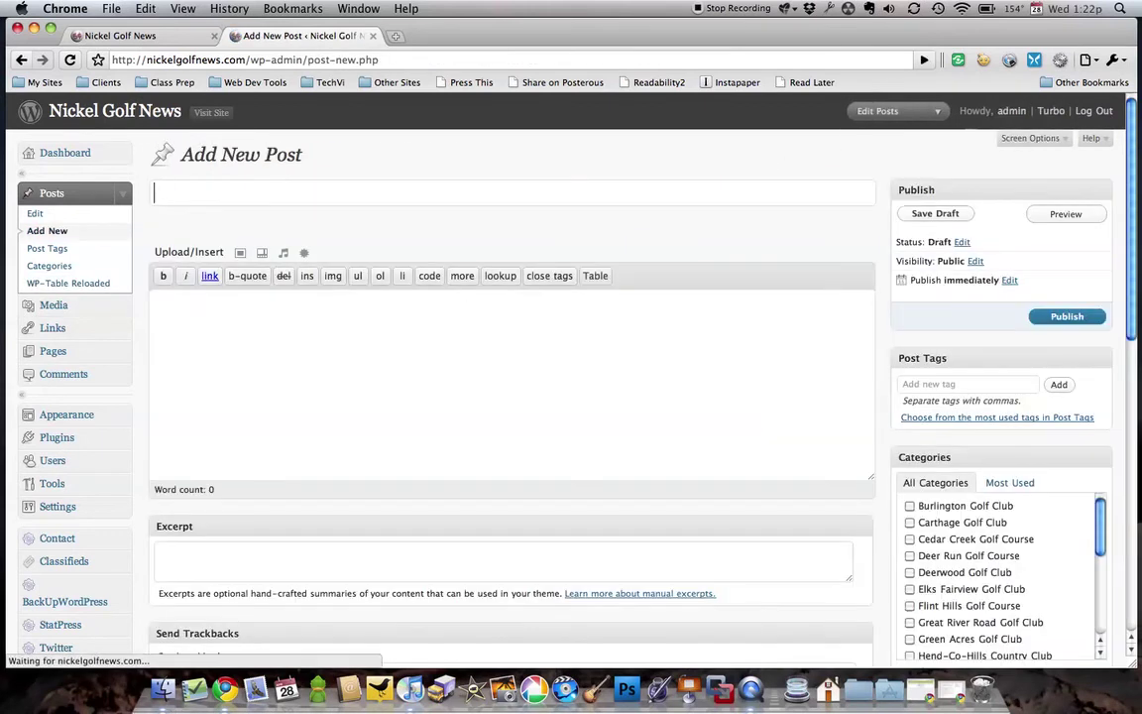
text(TEST - T)
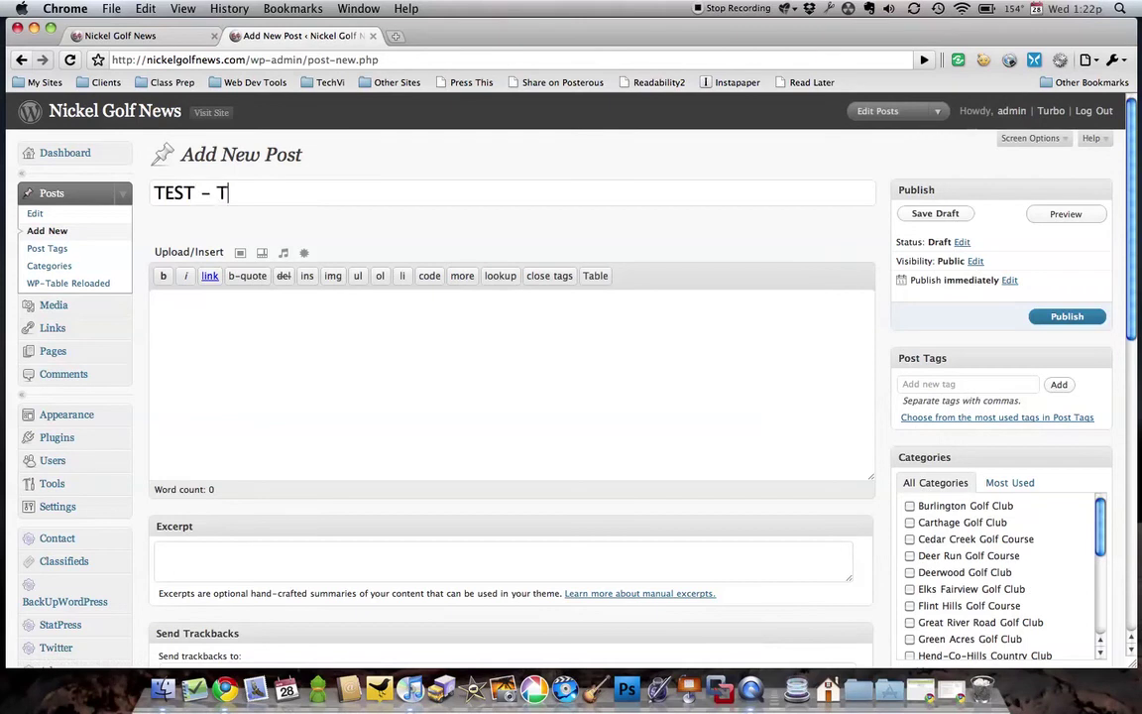
text(ournamenet)
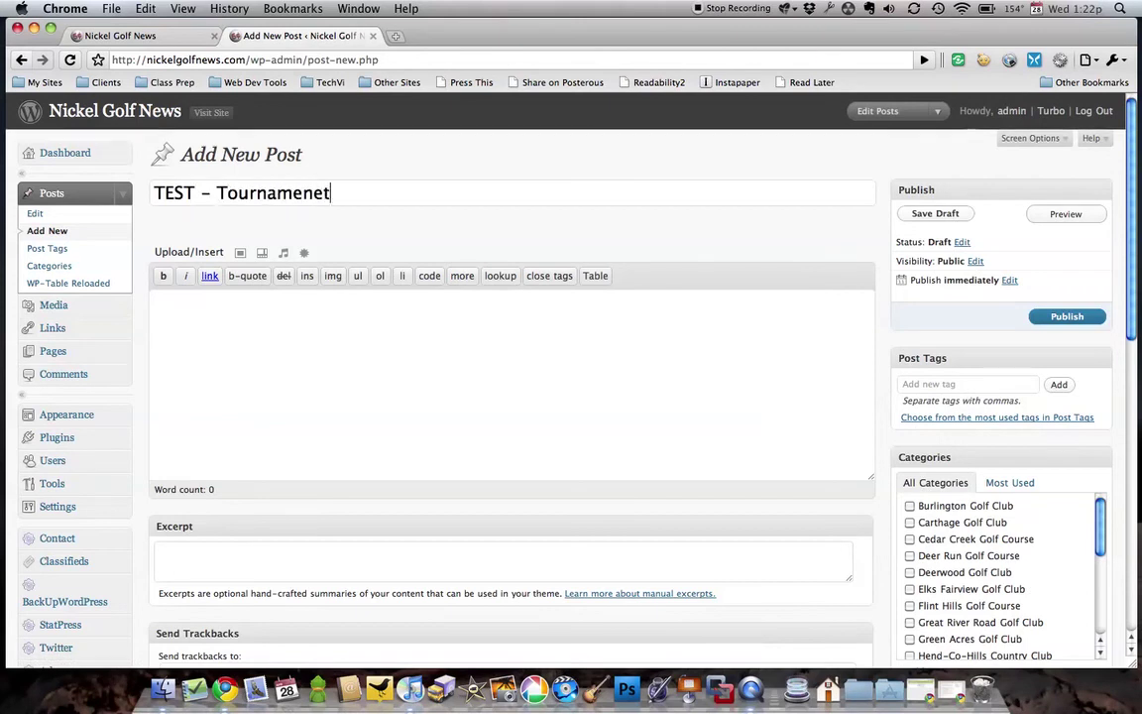
key(BackSpace)
key(BackSpace)
text(t Results)
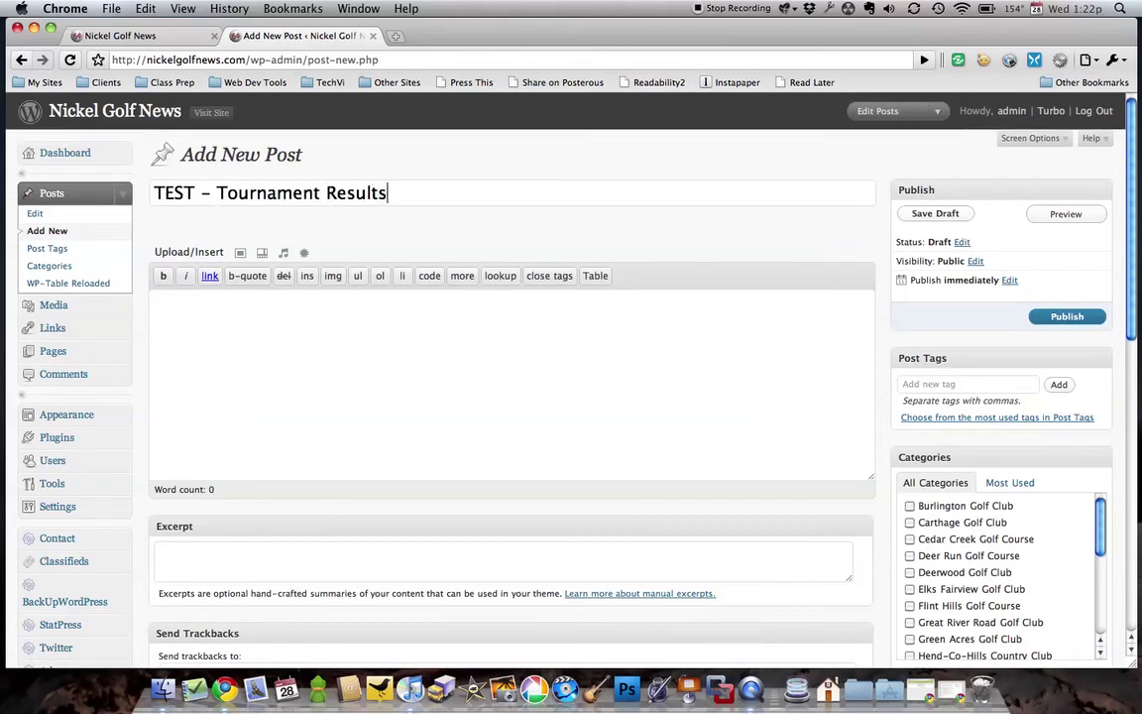
text(, 4.)
text(25-10)
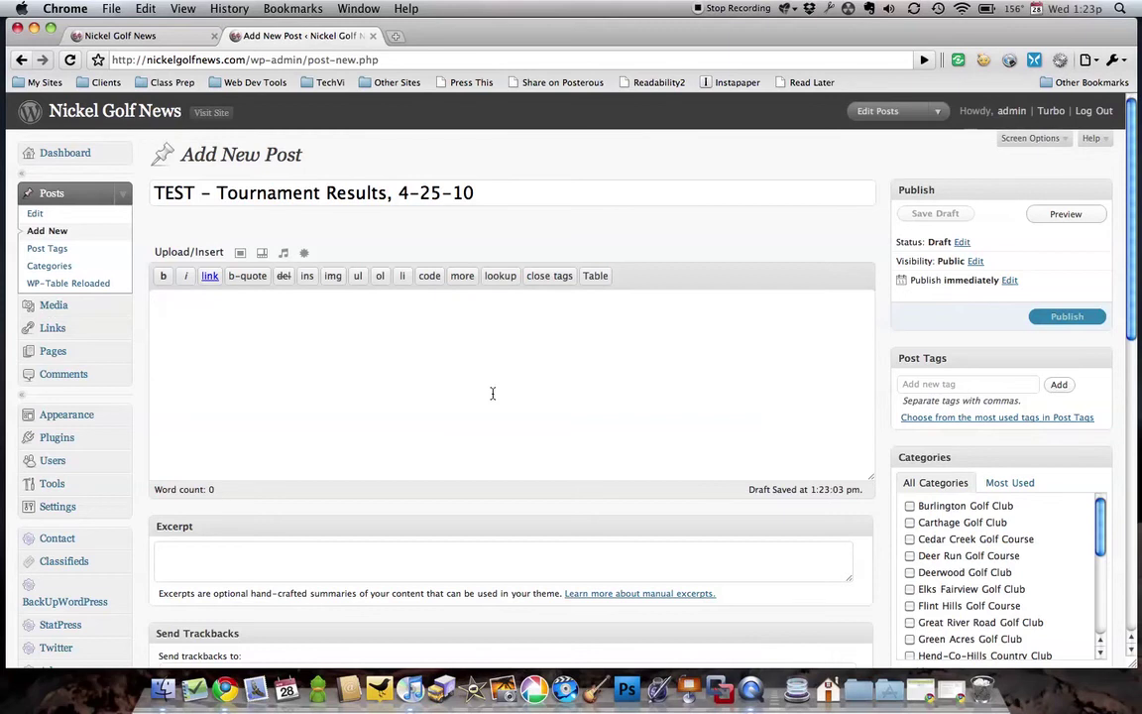
text(Test)
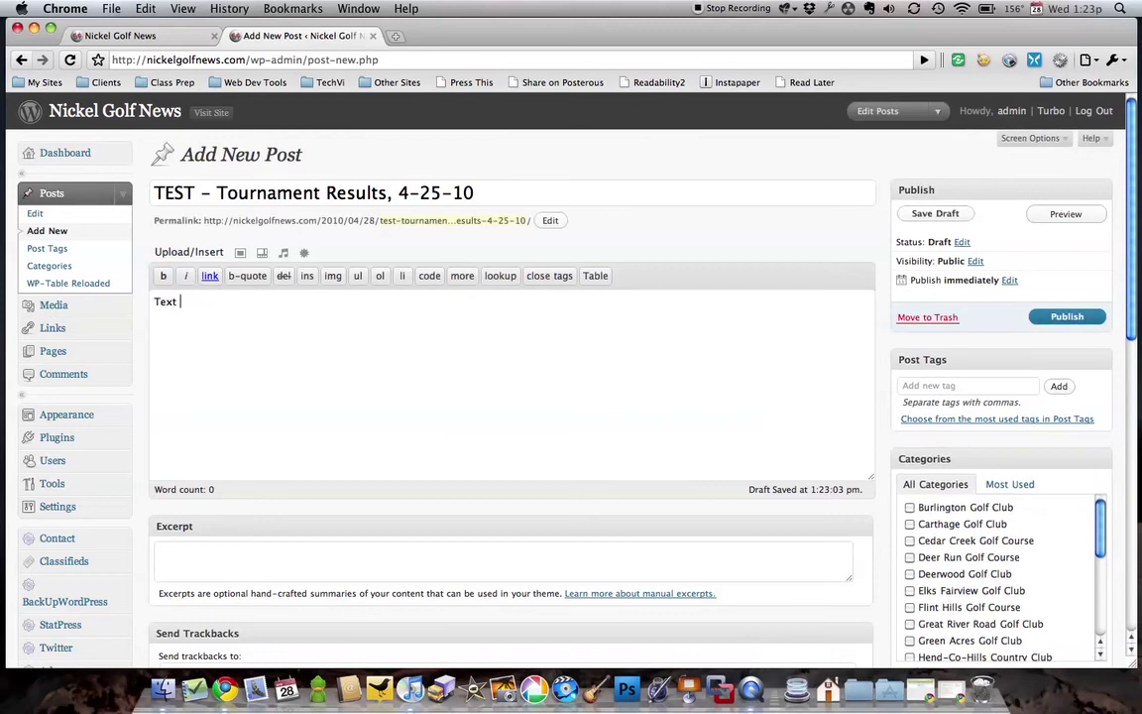
text( about the tourname)
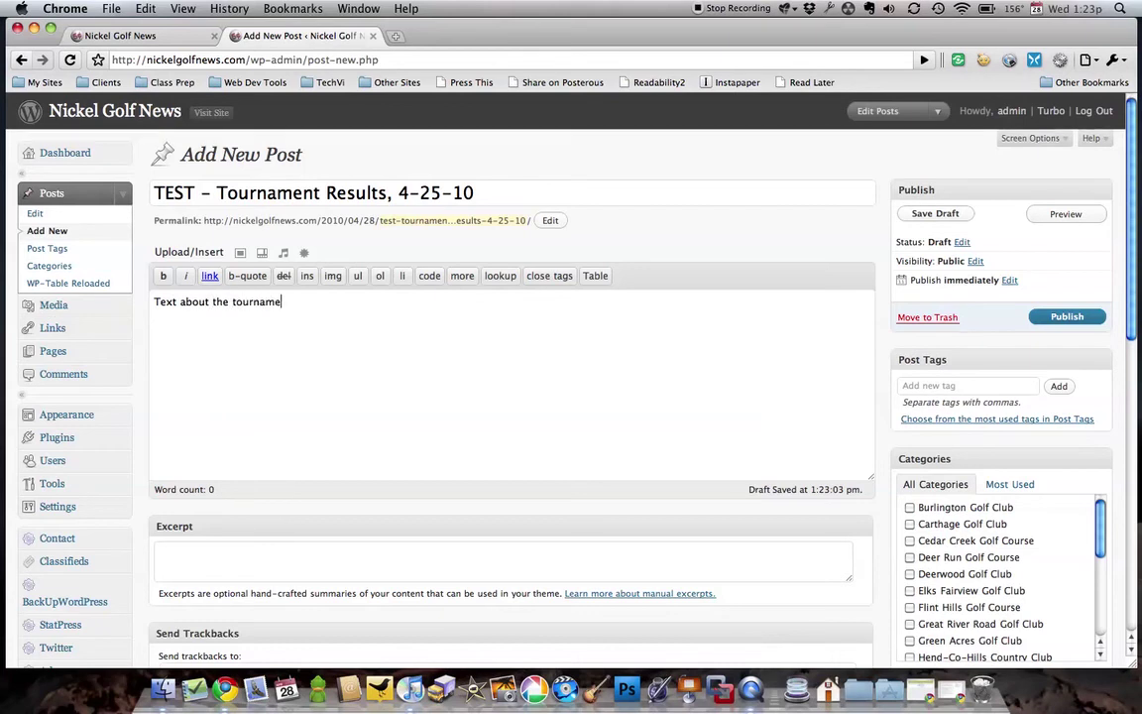
text(nt.)
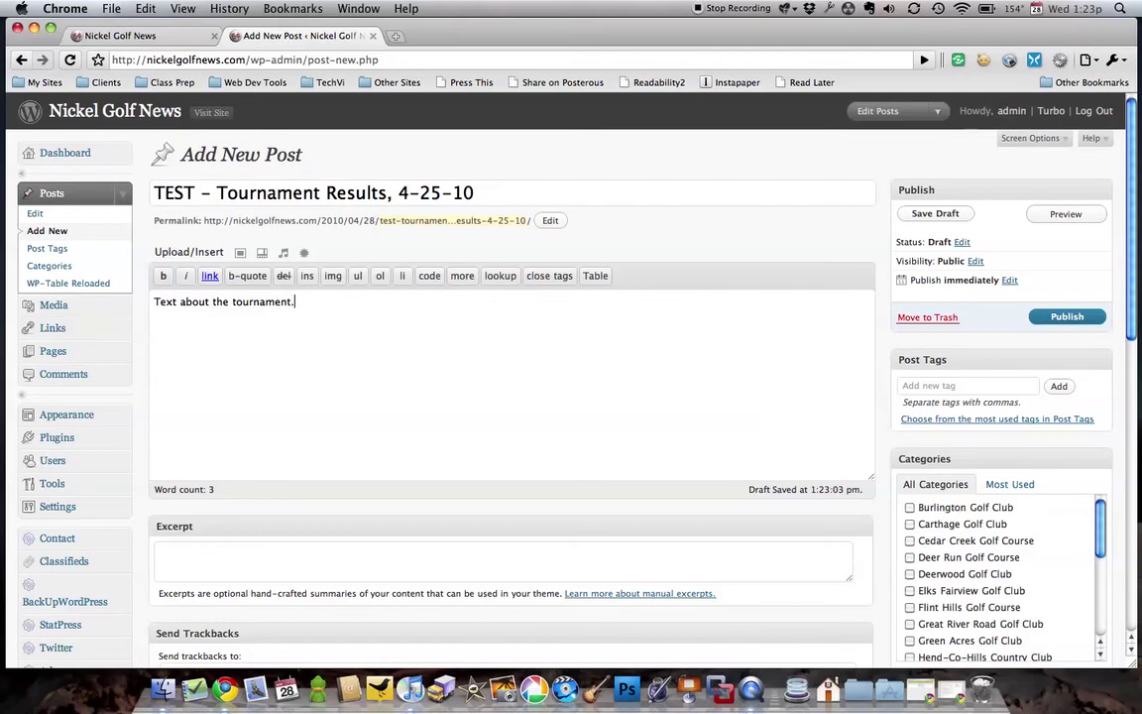
text(...)
key(Return)
Insert table 1 as [table id=1 /] and tick the Twin Lakes Golf and Country Club category.
click(598, 284)
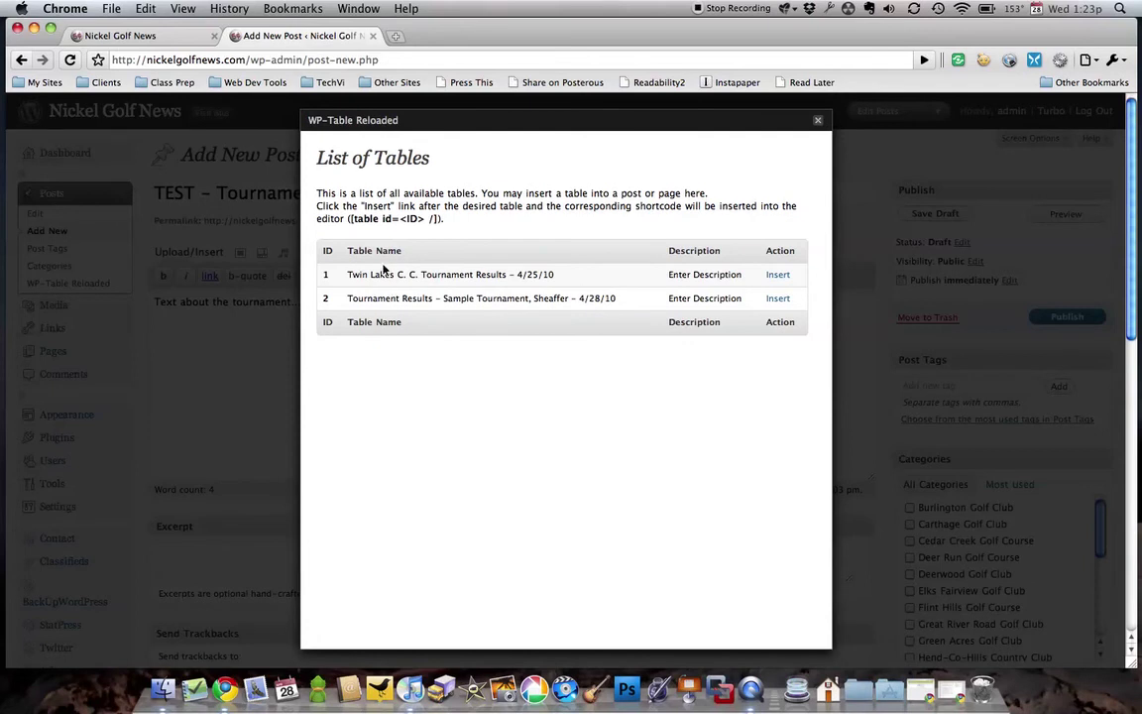
click(777, 275)
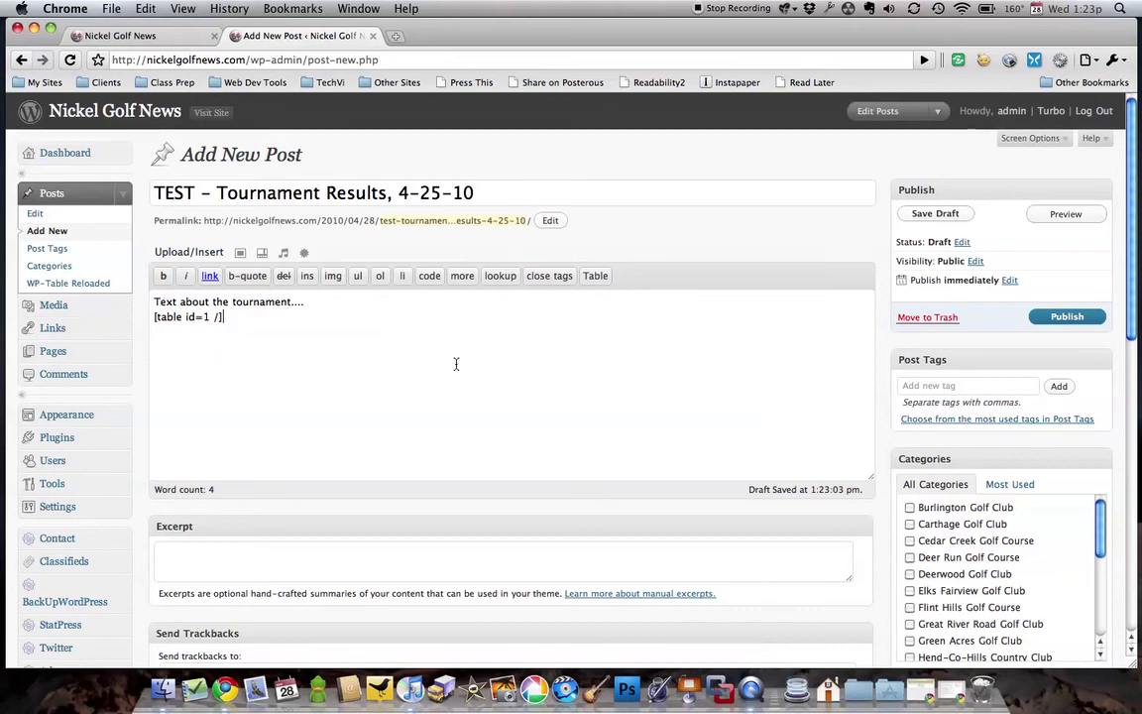
scroll(932, 585, down, 10)
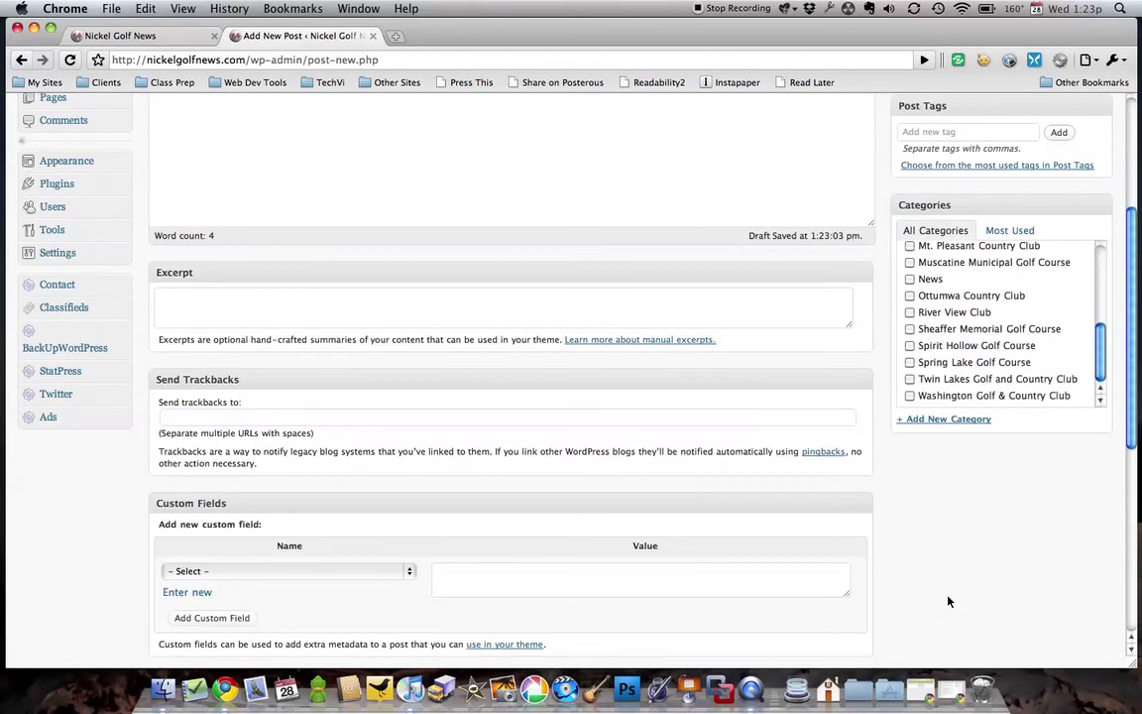
click(910, 379)
scroll(892, 392, up, 5)
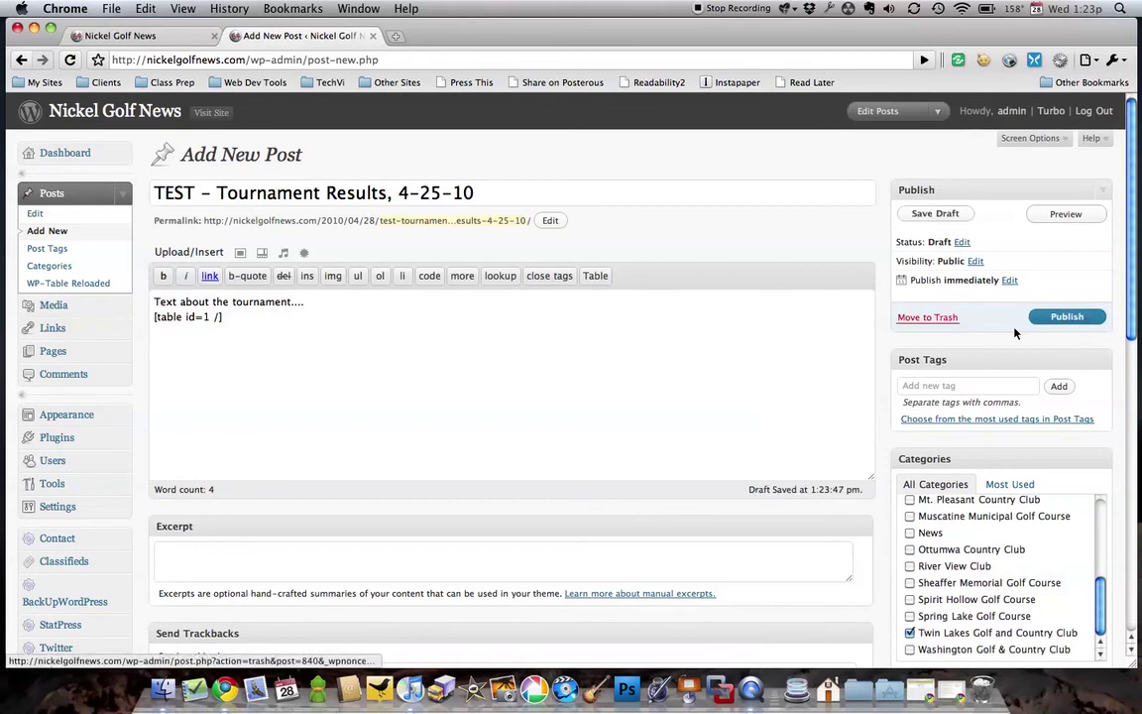
Publish the TEST – Tournament Results, 4-25-10 post and reload the Nickel Golf News homepage to find it.
click(1046, 317)
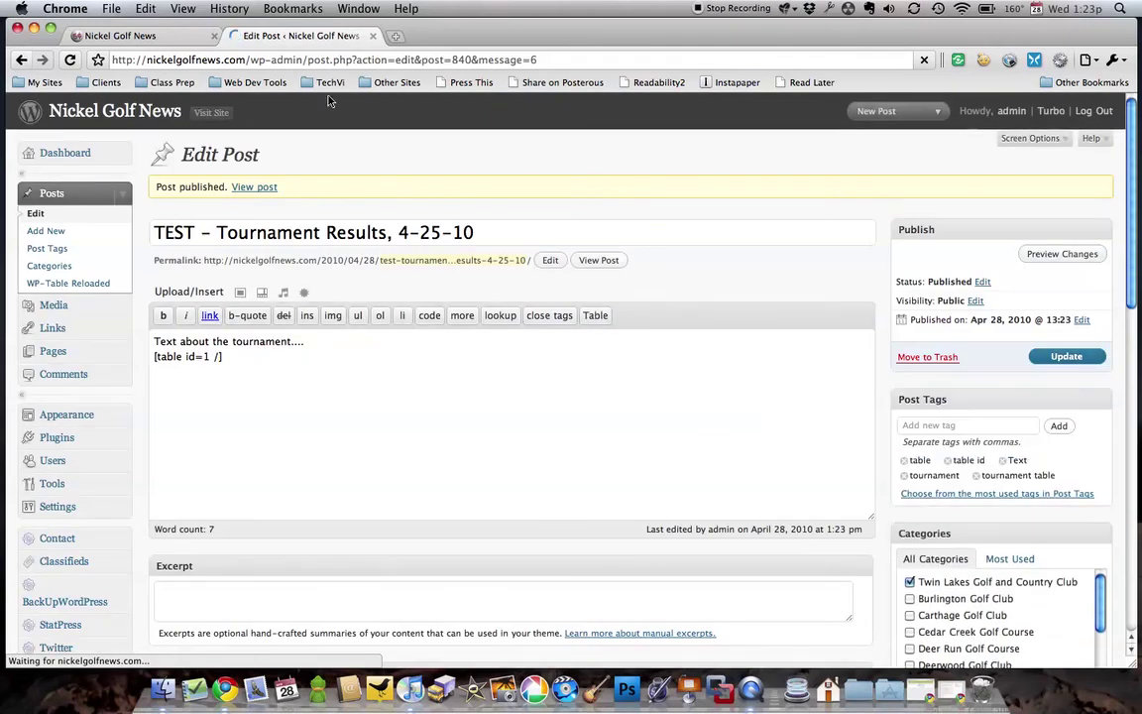
click(174, 38)
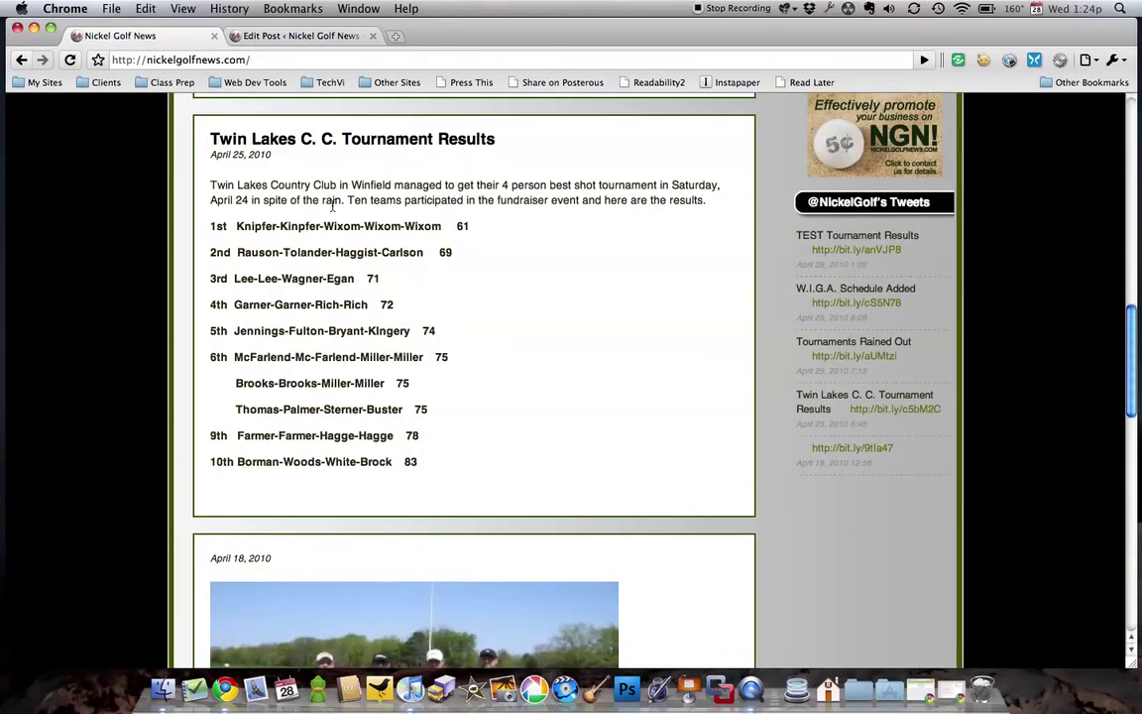
scroll(421, 250, up, 15)
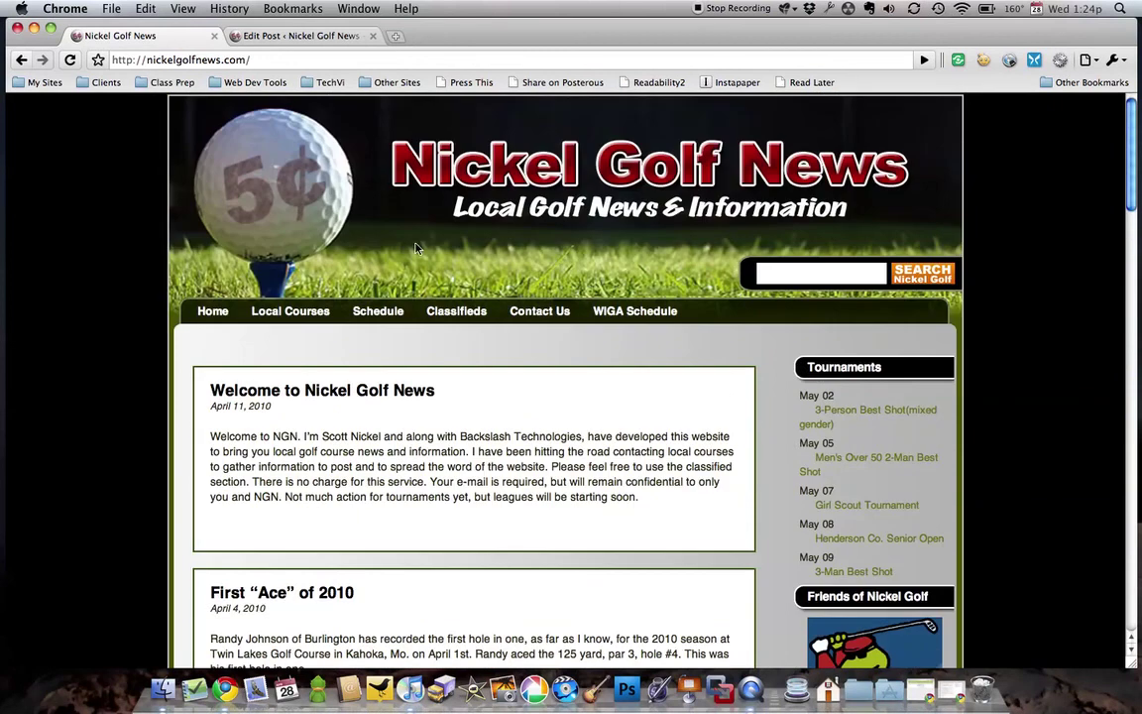
click(70, 60)
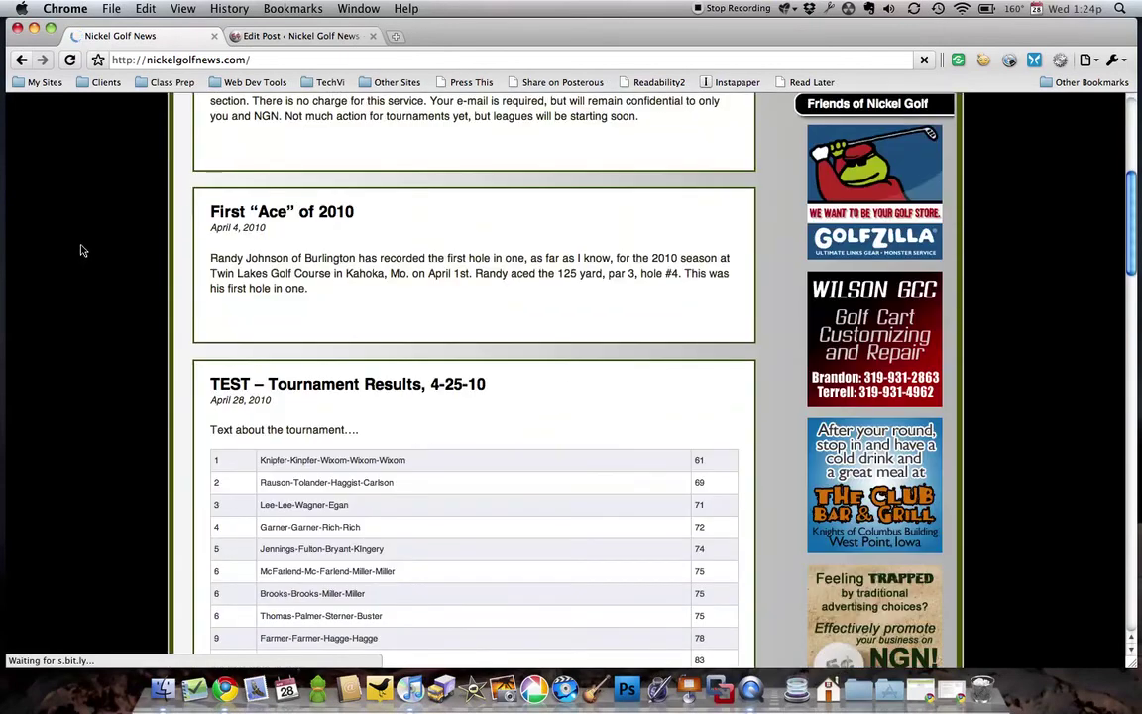
scroll(82, 252, up, 3)
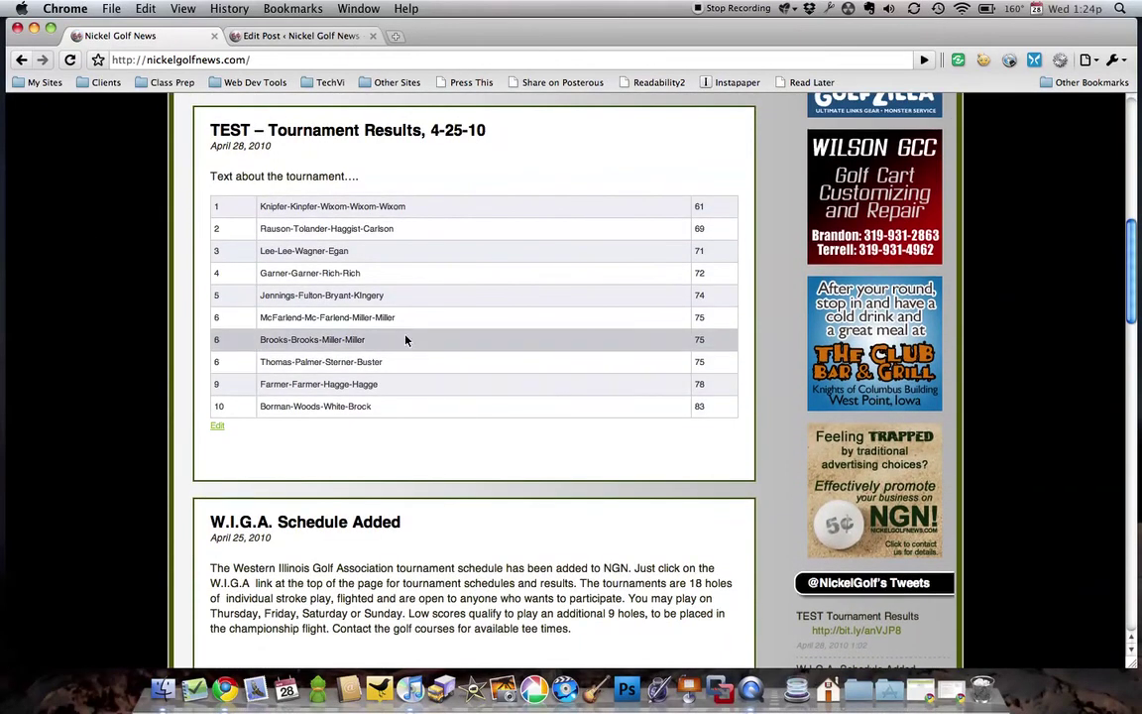
scroll(406, 340, down, 5)
scroll(406, 340, down, 4)
scroll(419, 482, up, 8)
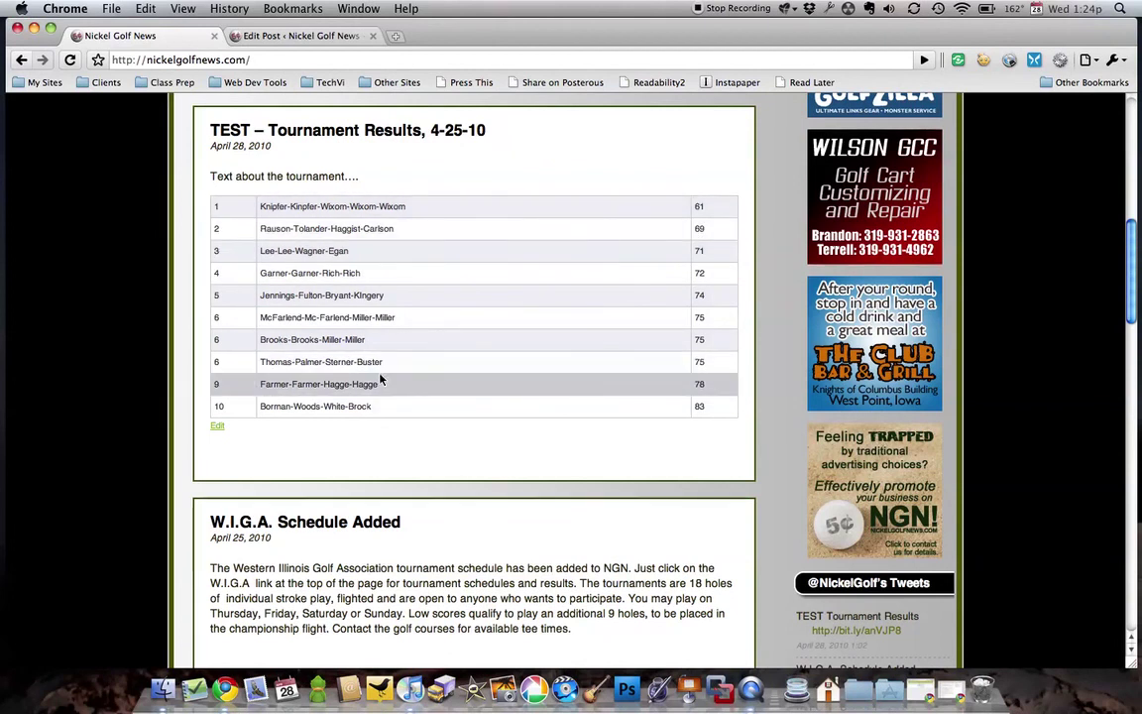
View the post's own page with its intro line and ten-row table, briefly checking the Edit Post tab.
click(375, 129)
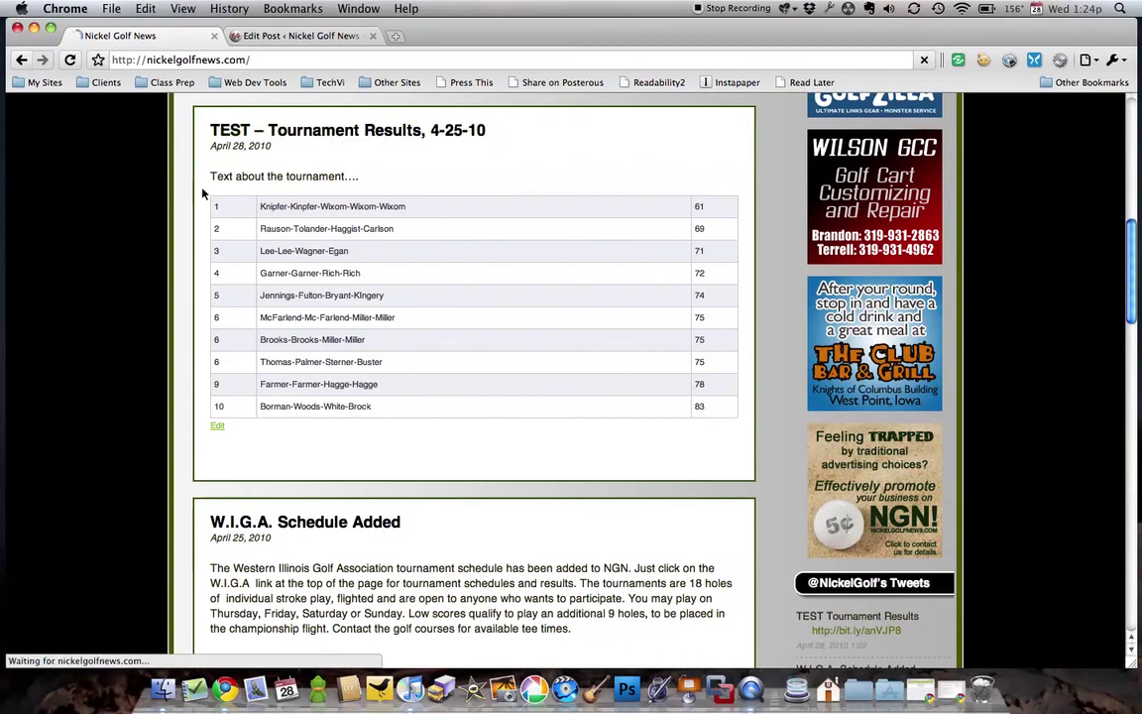
scroll(185, 263, down, 5)
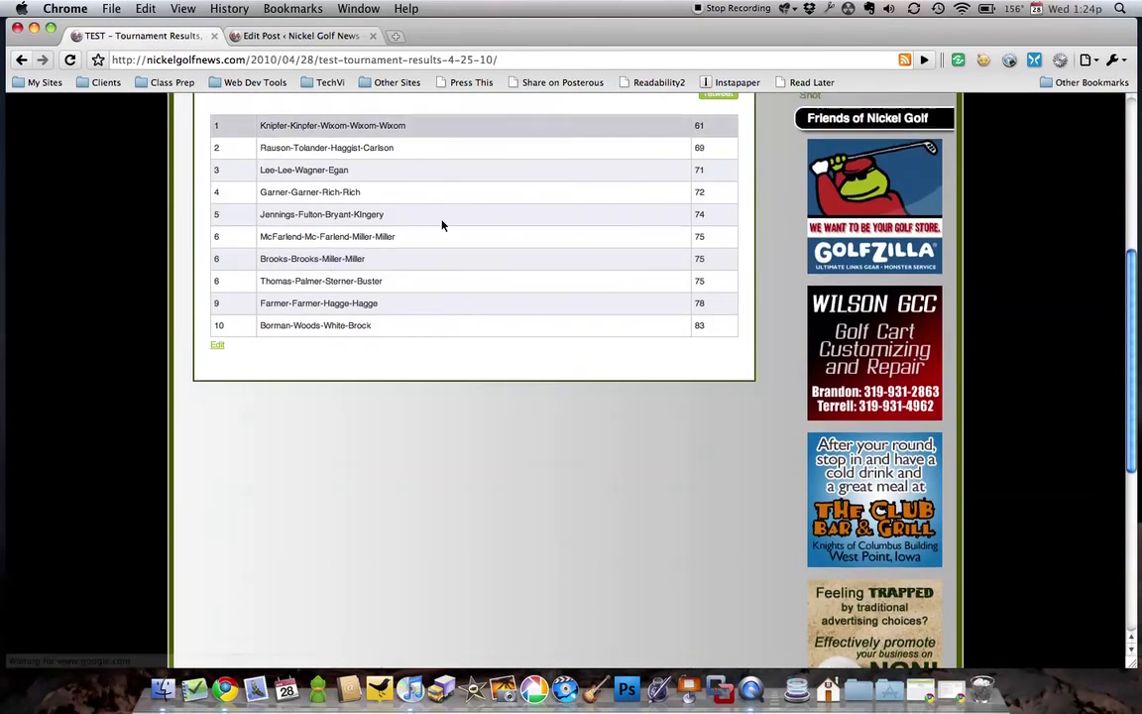
scroll(438, 283, up, 3)
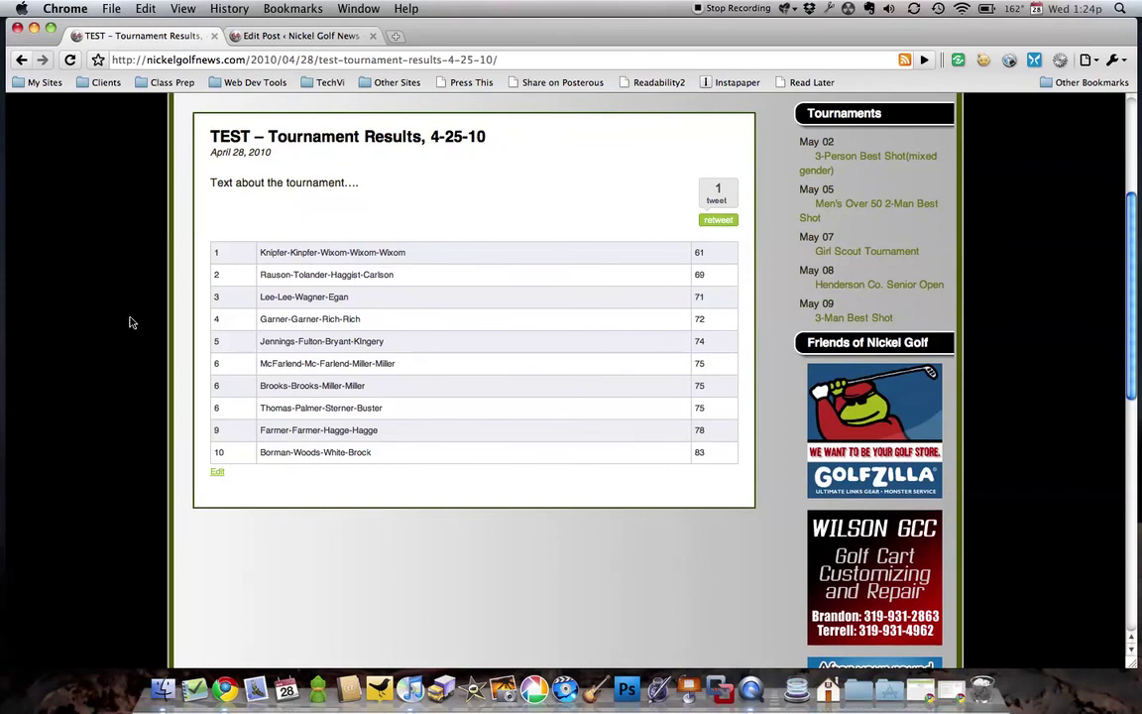
scroll(127, 327, up, 3)
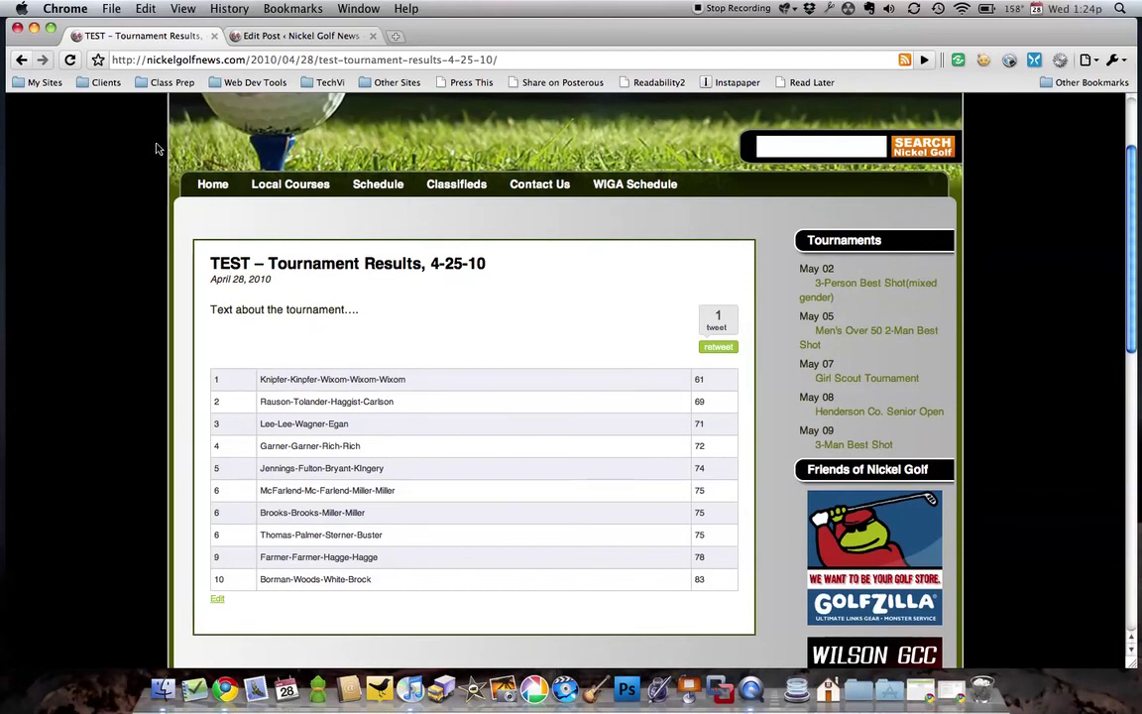
click(283, 36)
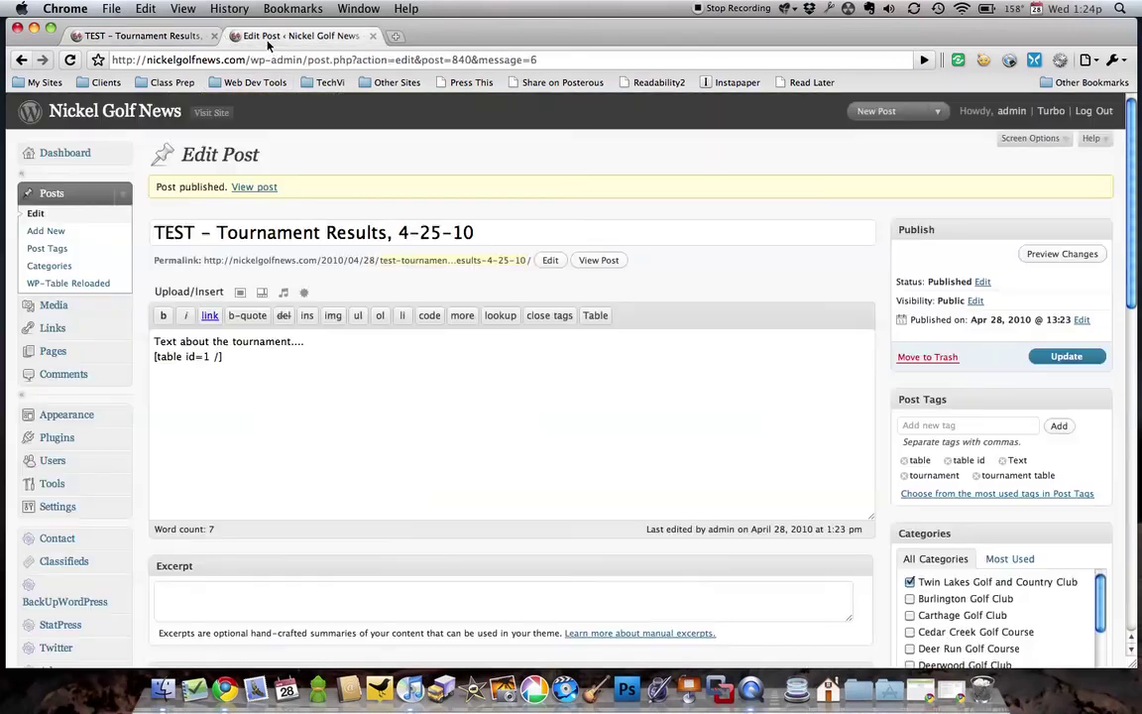
click(112, 37)
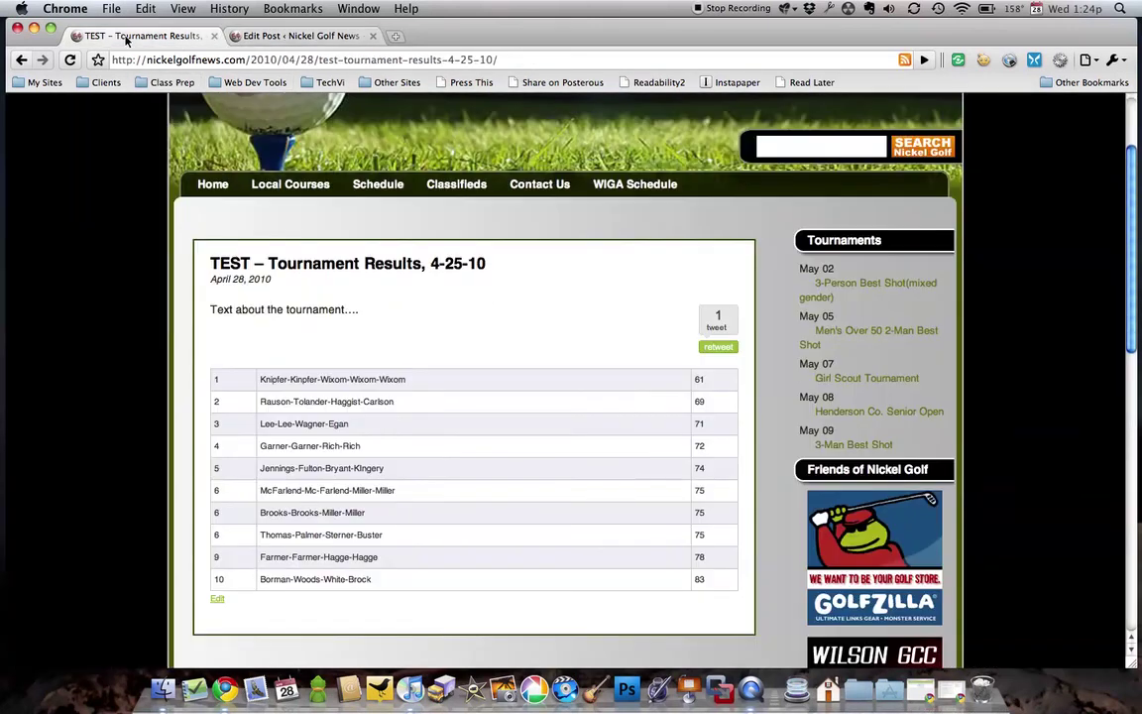